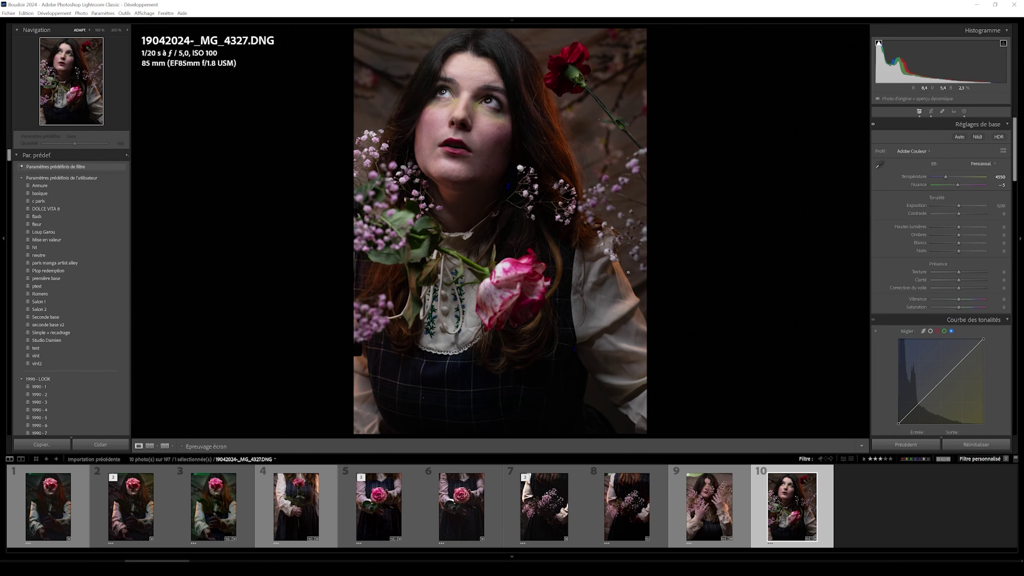
Step: Apply a warm user preset (Adobe Couleur, 5300 K, tint −13) and tighten the portrait with a rotated crop
left_click(490, 128)
left_click(490, 127)
key("r")
mouse_move(645, 242)
left_mouse_down()
mouse_move(631, 313)
mouse_move(645, 298)
left_mouse_up()
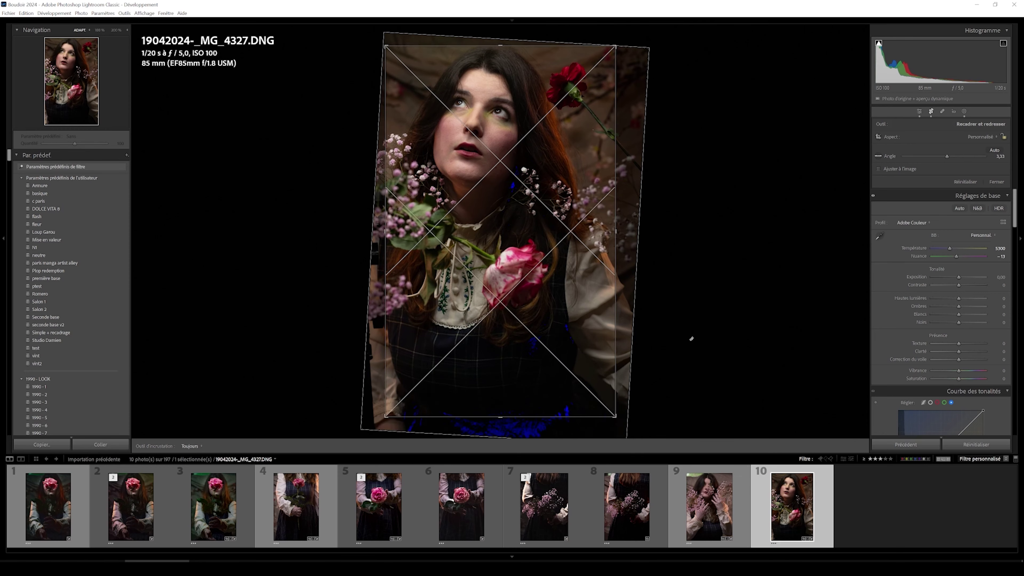
key("Return")
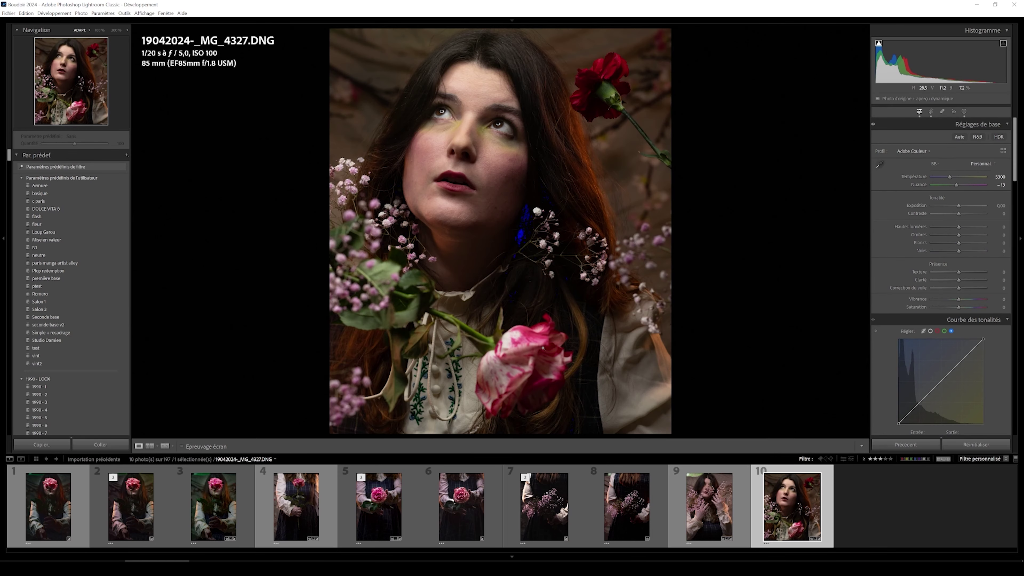
Step: Lower the Highlights slider and lift the RGB point curve to brighten the photo
left_click(923, 331)
left_click_drag(972, 346, 972, 345)
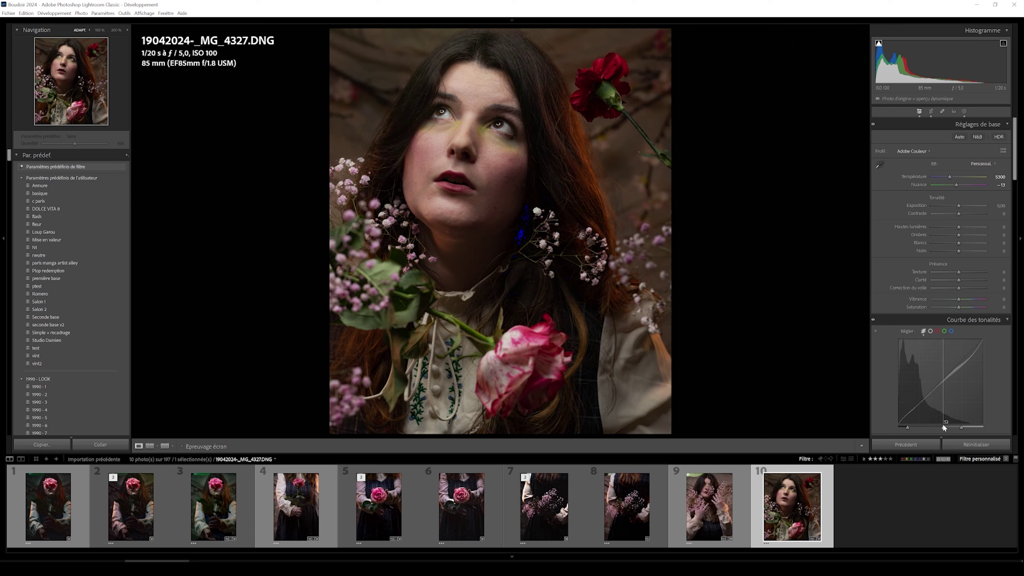
left_click(930, 331)
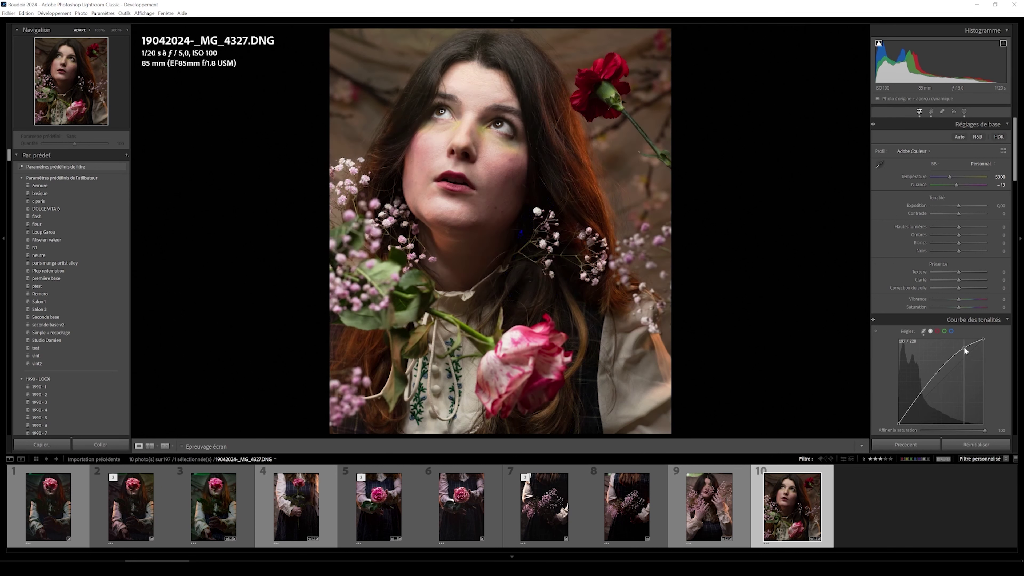
left_click_drag(912, 409, 909, 411)
Step: Add shadow and highlight points to the red and blue channel curves, then compare before and after
scroll(939, 306, "down", 3)
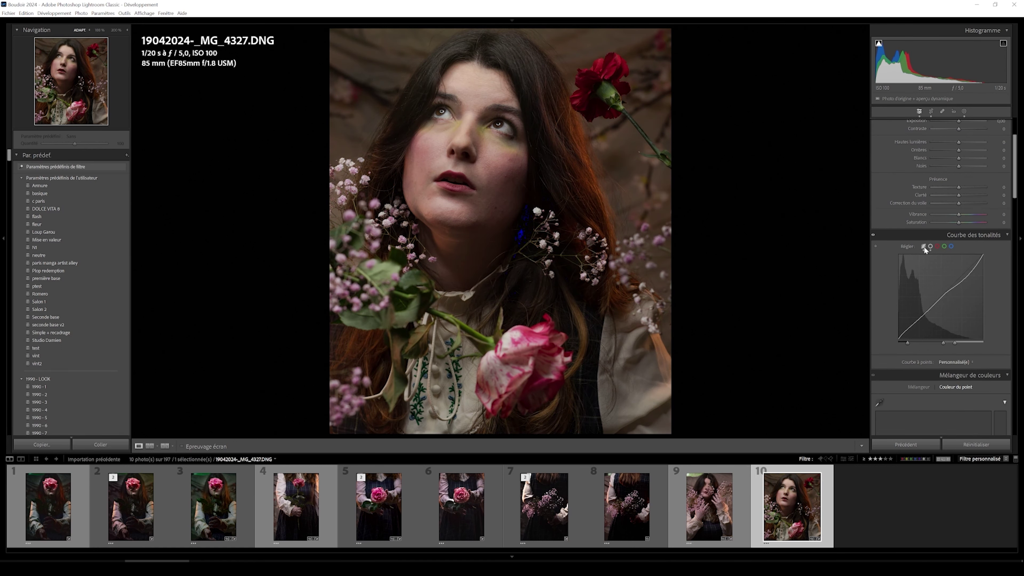
left_click(923, 246)
left_click(937, 246)
left_click(923, 315)
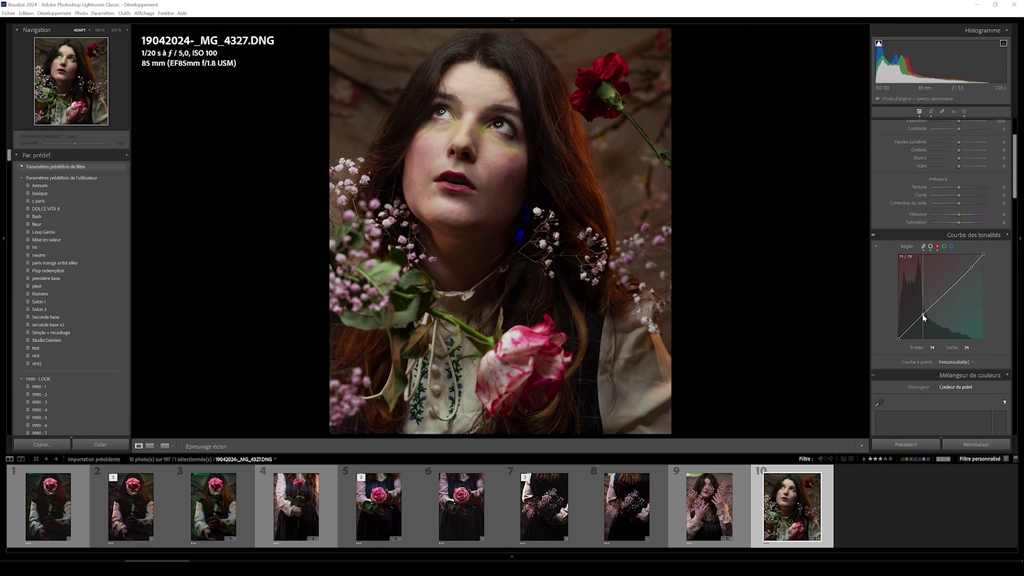
left_click(944, 246)
left_click(950, 246)
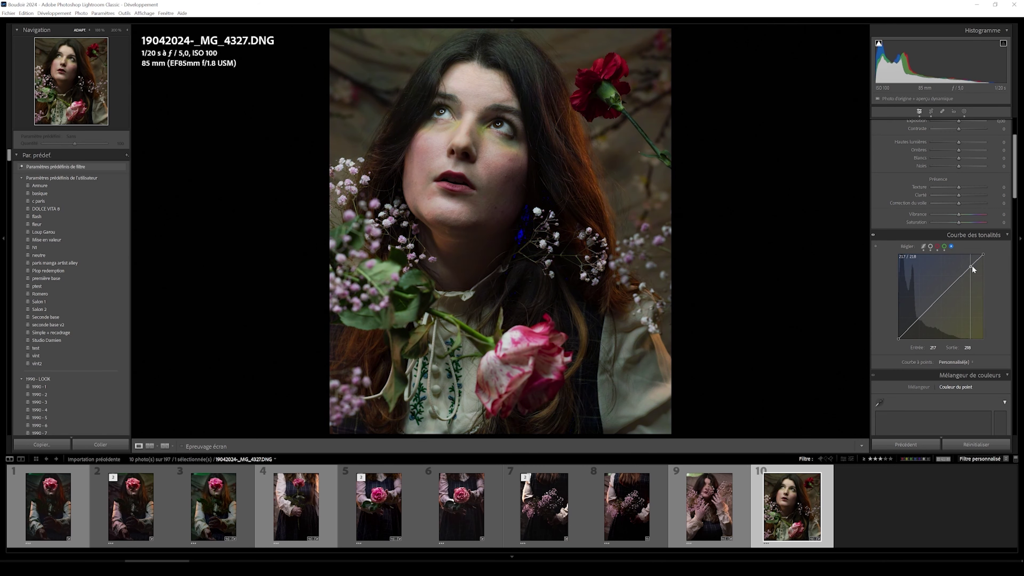
left_click_drag(925, 320, 923, 314)
left_click_drag(971, 265, 970, 266)
key("y")
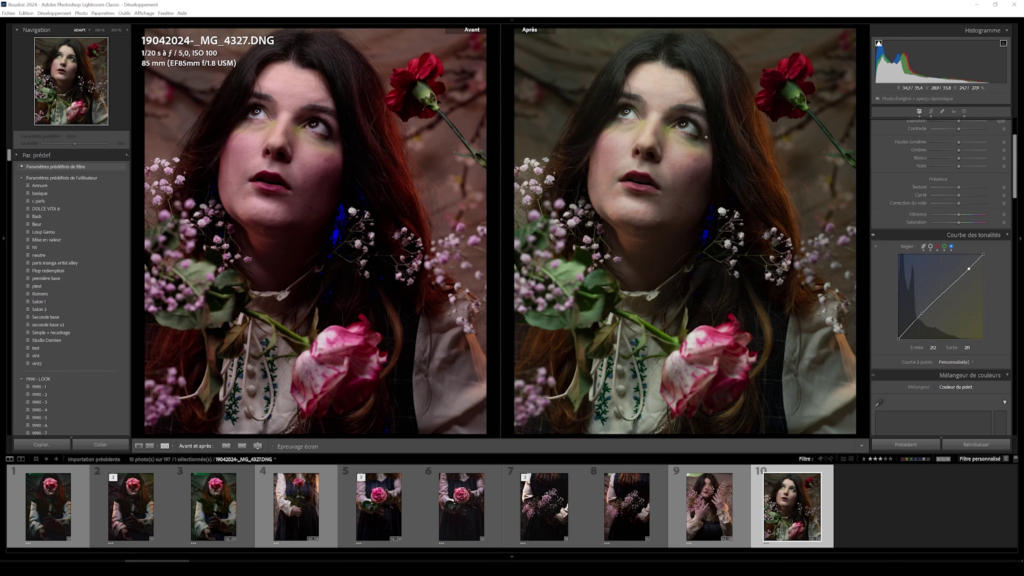
left_click(138, 446)
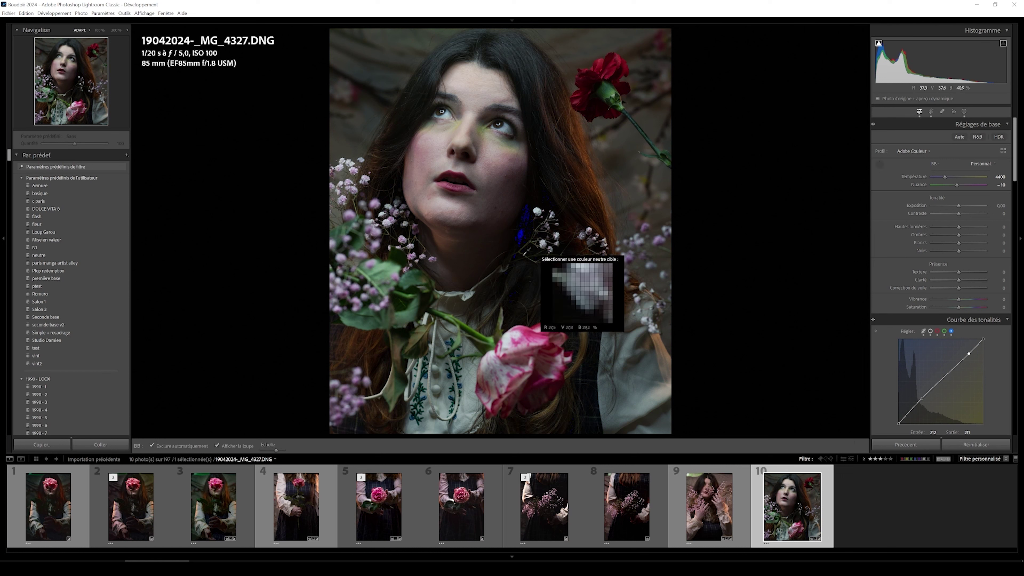
scroll(902, 254, "down", 5)
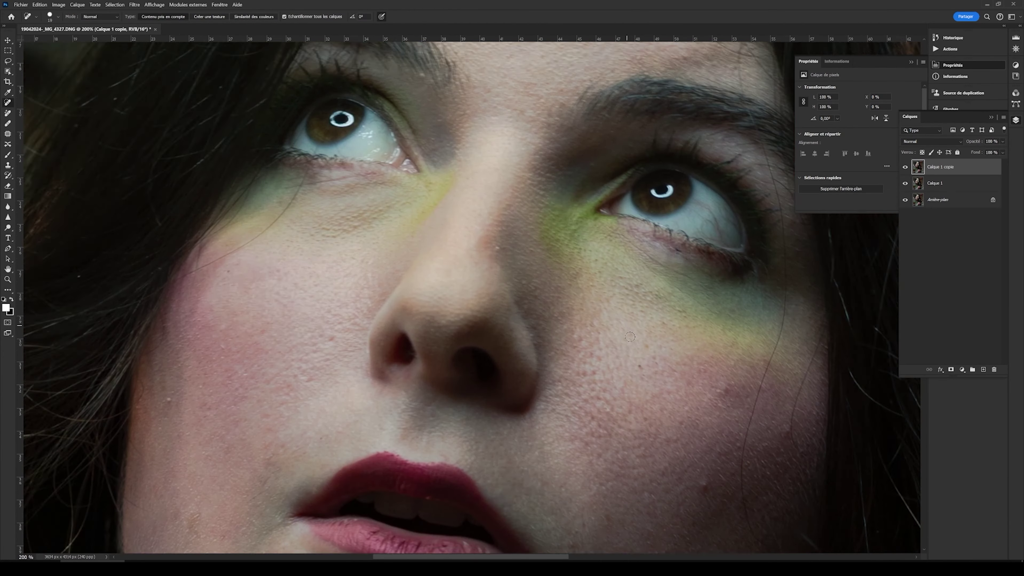
Step: Heal a skin blemish beside the mouth with the Spot Healing Brush
left_click_drag(629, 336, 591, 301)
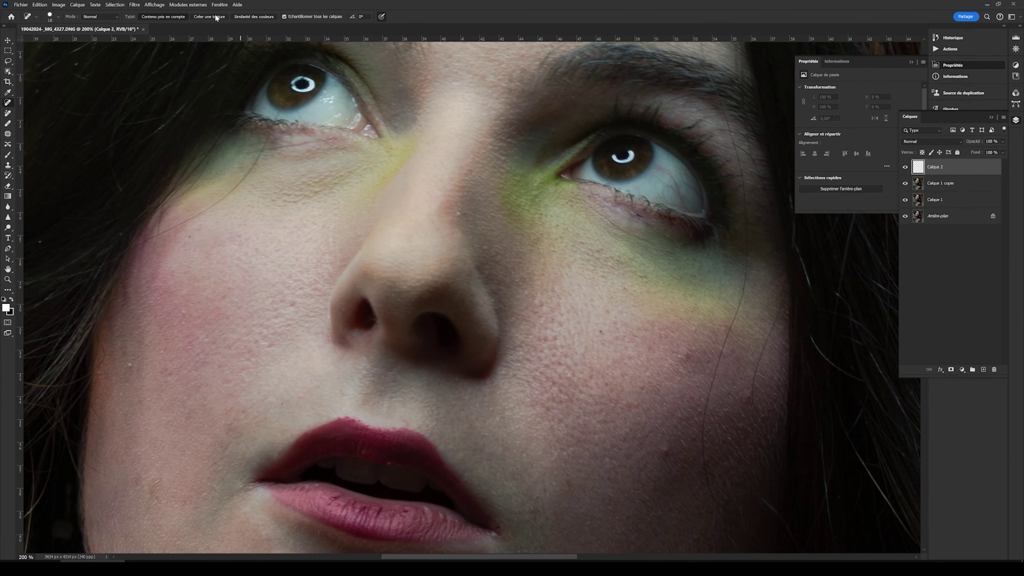
scroll(557, 271, "up", 1)
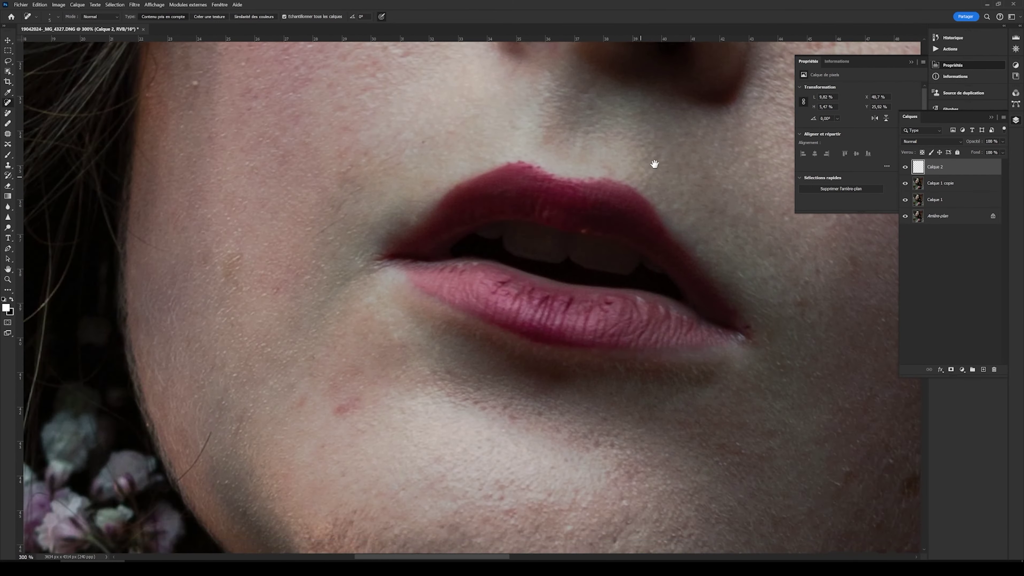
left_click_drag(298, 333, 323, 318)
scroll(333, 406, "down", 5)
scroll(418, 336, "up", 3)
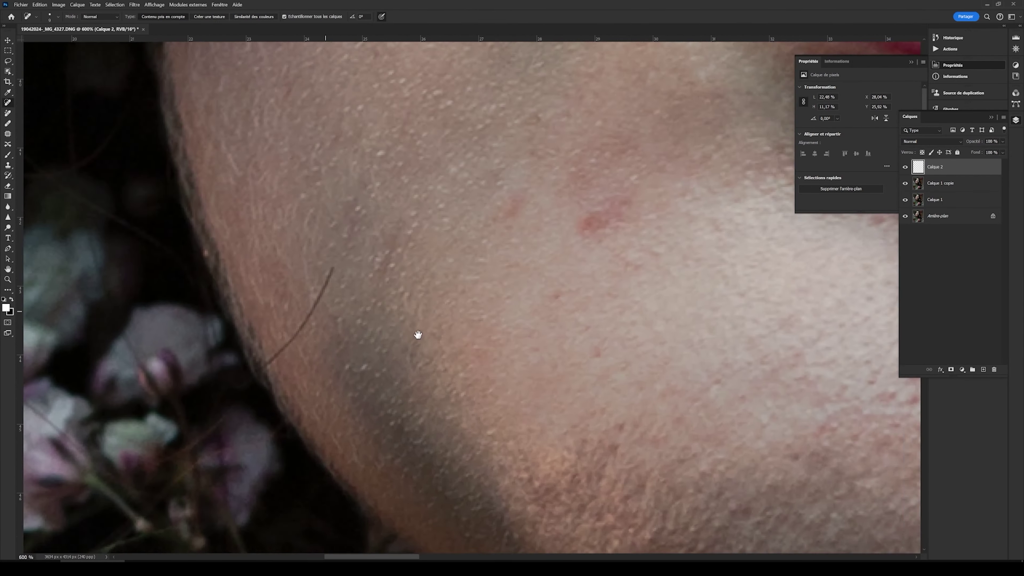
Step: Remove stray hairs beside the eye with the Remove tool, undoing the temple attempt
key("j")
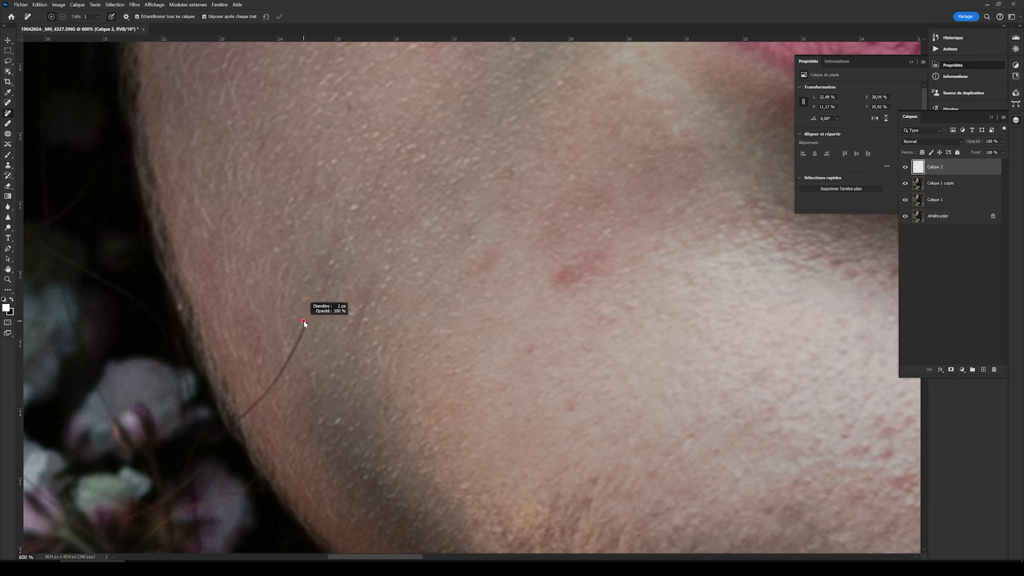
scroll(478, 254, "right", 5)
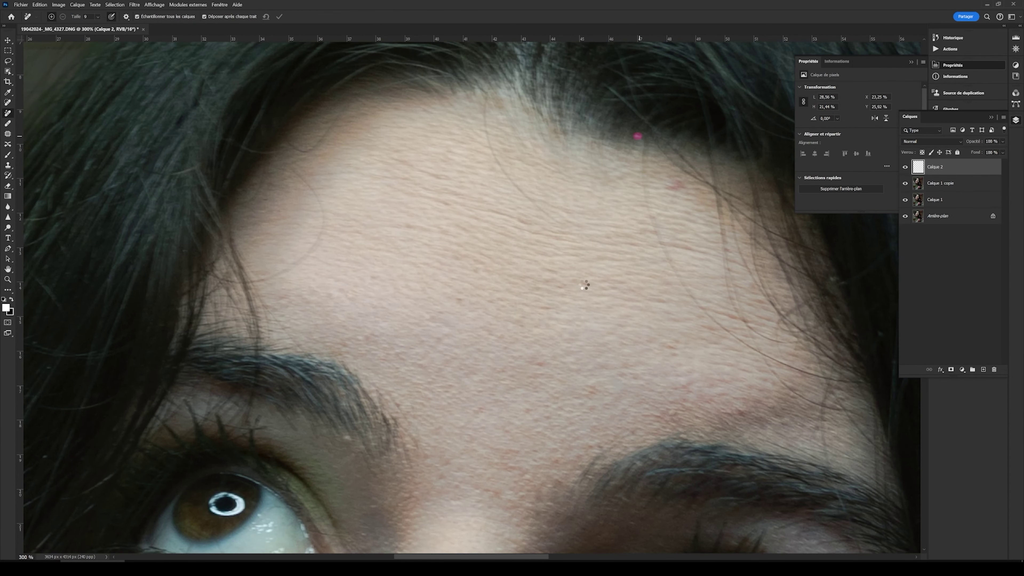
scroll(435, 183, "right", 3)
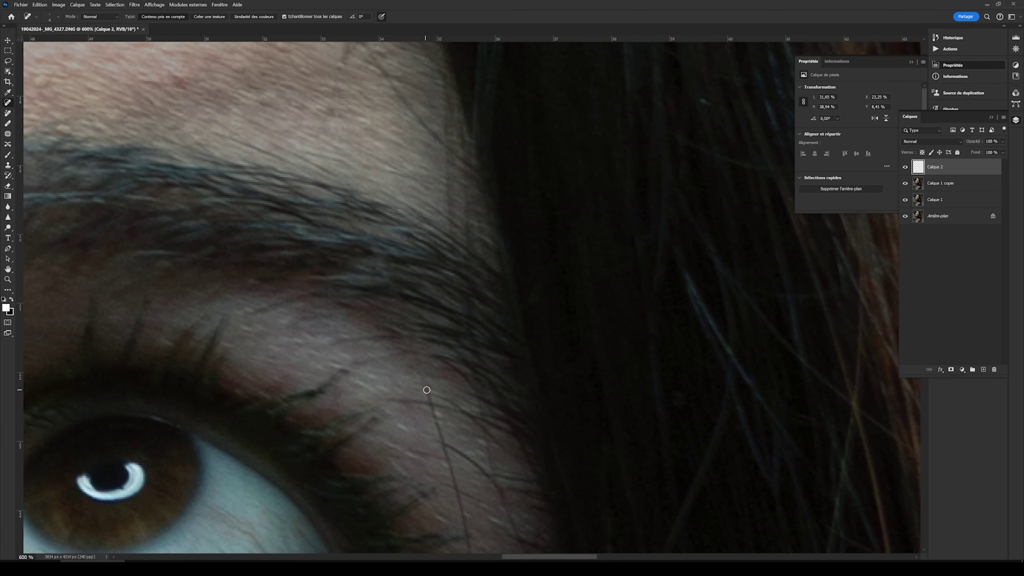
key("j")
left_click_drag(426, 389, 415, 353)
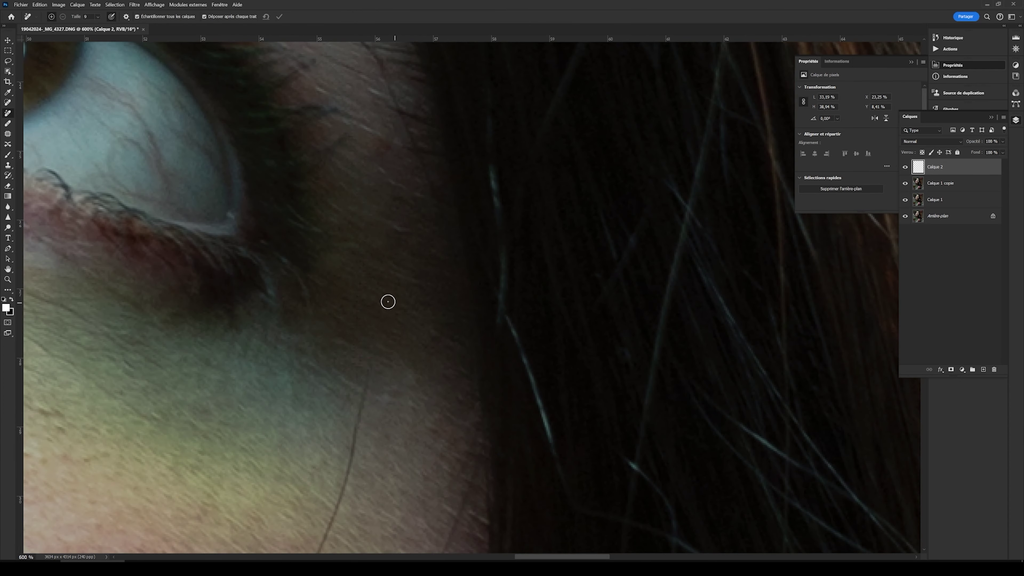
left_click_drag(360, 162, 444, 232)
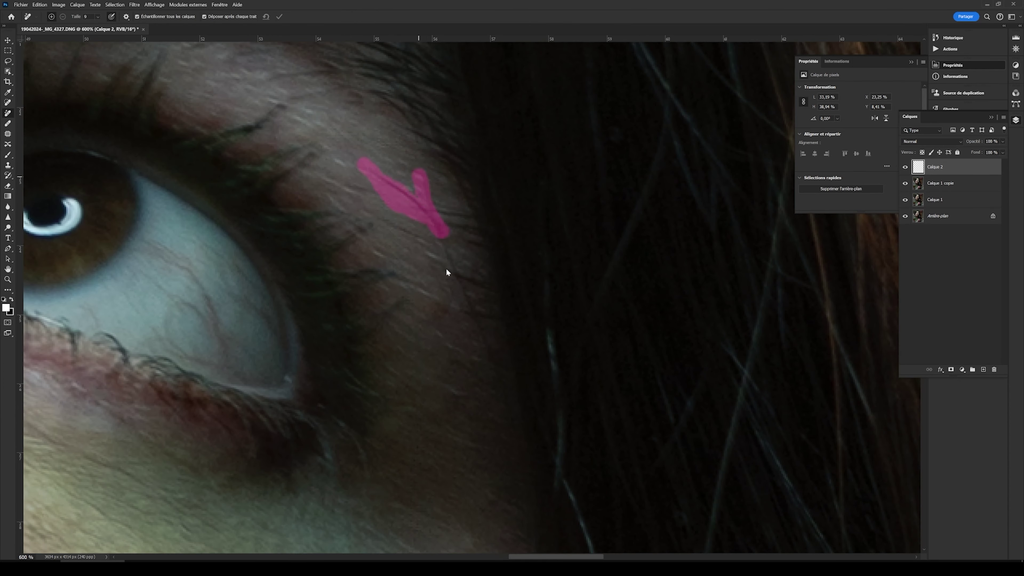
scroll(444, 226, "down", 5)
left_click_drag(365, 211, 355, 254)
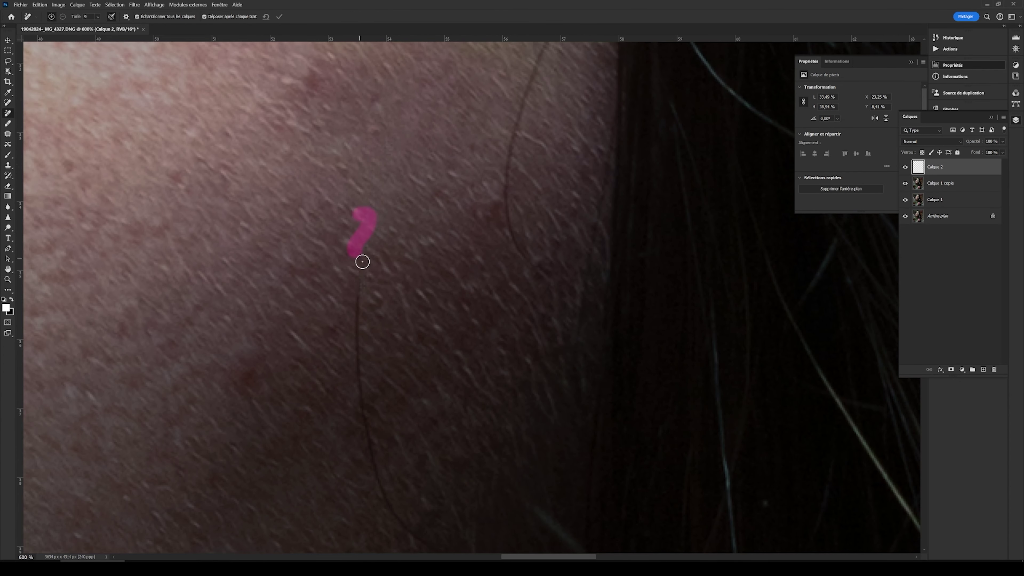
key("ctrl+z")
Step: Heal a cheek blemish, remove a stray cheek hair and fix the lower-lip flaw
key("shift+j")
scroll(355, 311, "down", 3)
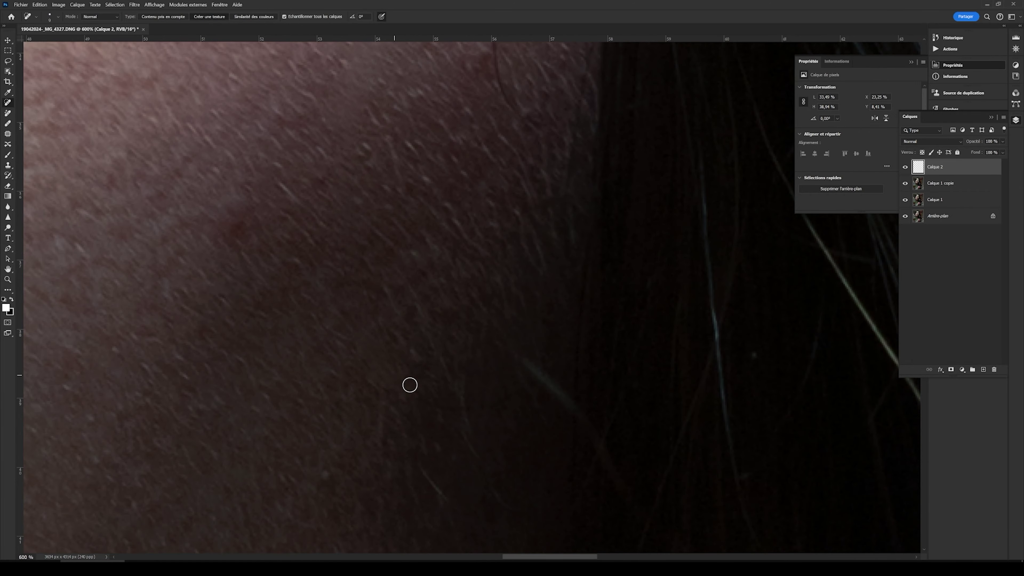
scroll(409, 384, "down", 5)
scroll(532, 332, "up", 6)
mouse_move(532, 336)
left_mouse_down()
mouse_move(531, 399)
mouse_move(404, 187)
mouse_move(382, 365)
left_mouse_up()
key("shift+j")
left_click_drag(447, 399, 438, 377)
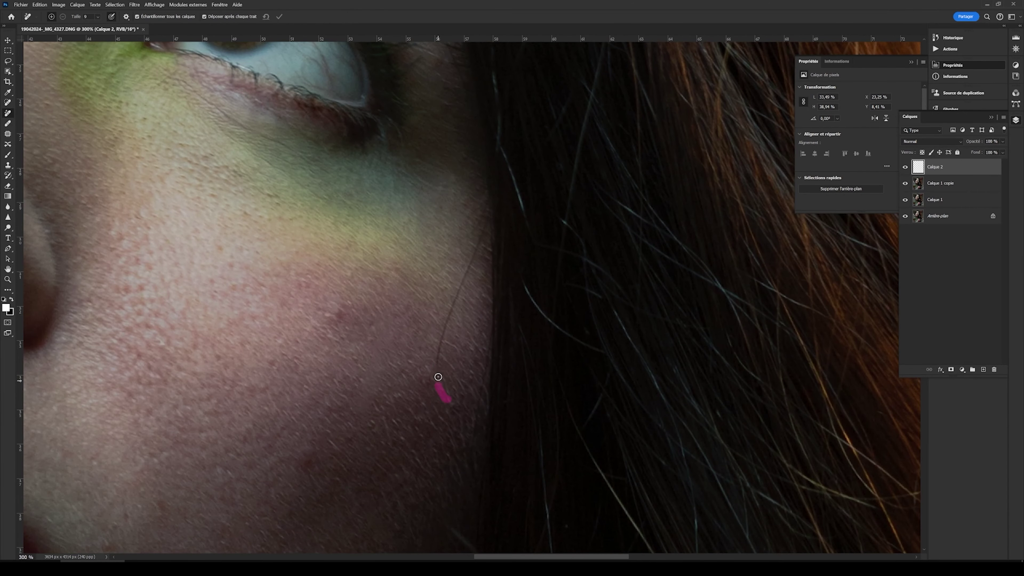
scroll(481, 242, "down", 4)
scroll(428, 274, "up", 3)
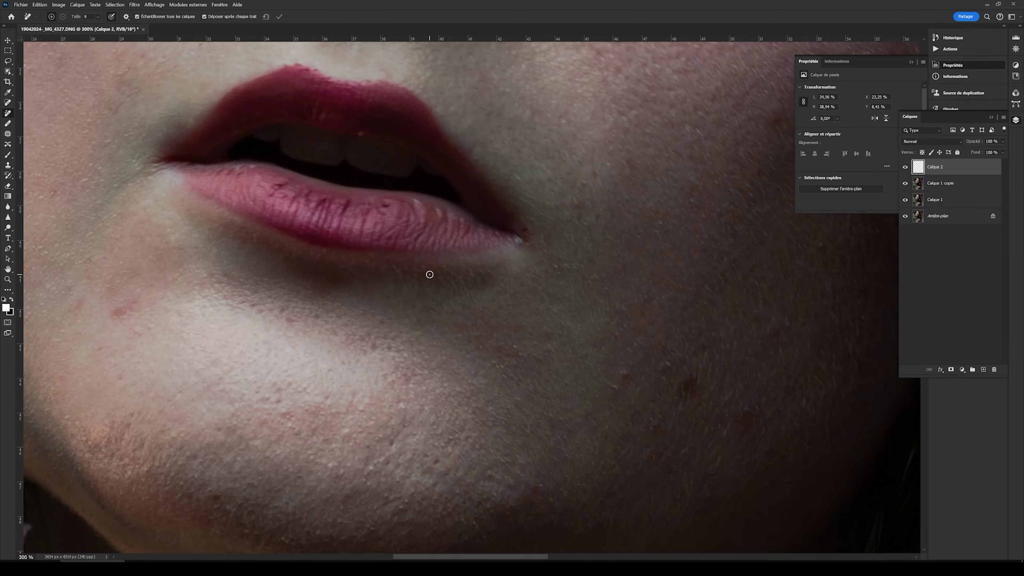
scroll(427, 274, "up", 2)
left_click(607, 353)
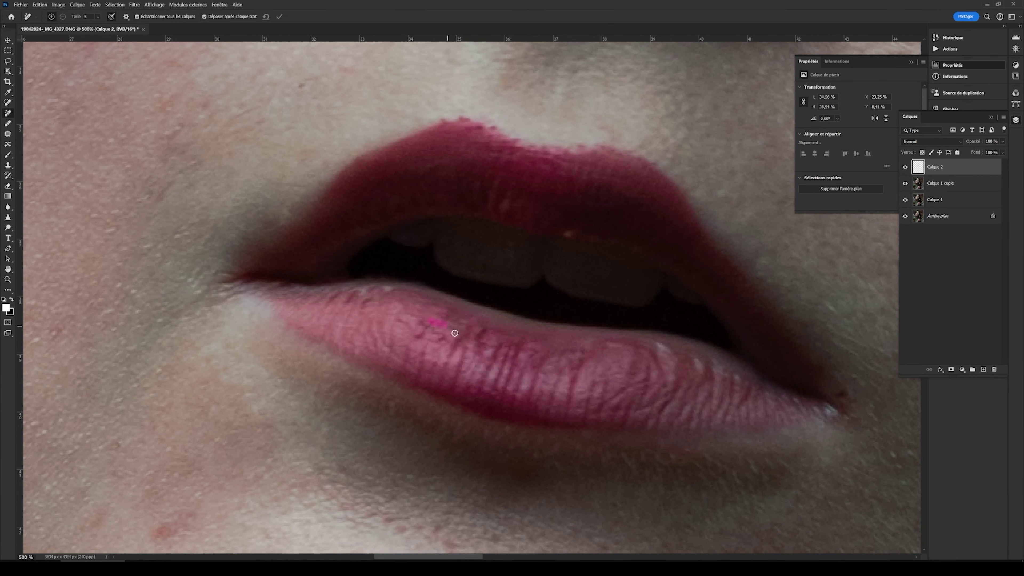
key("ctrl+0")
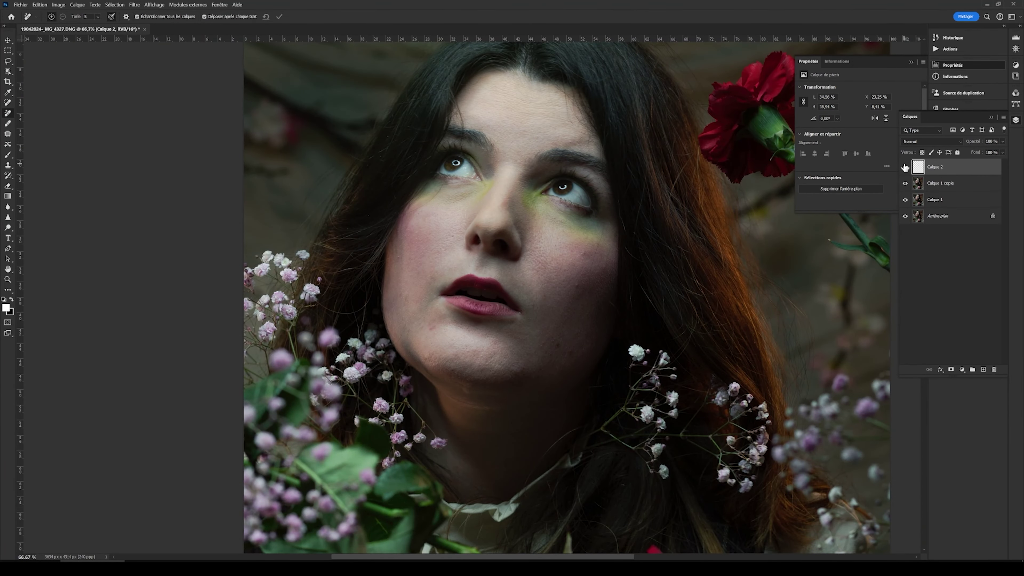
Step: Heal one more spot on the cheek near the hair
scroll(502, 324, "up", 1)
scroll(402, 300, "up", 1)
scroll(557, 220, "up", 1)
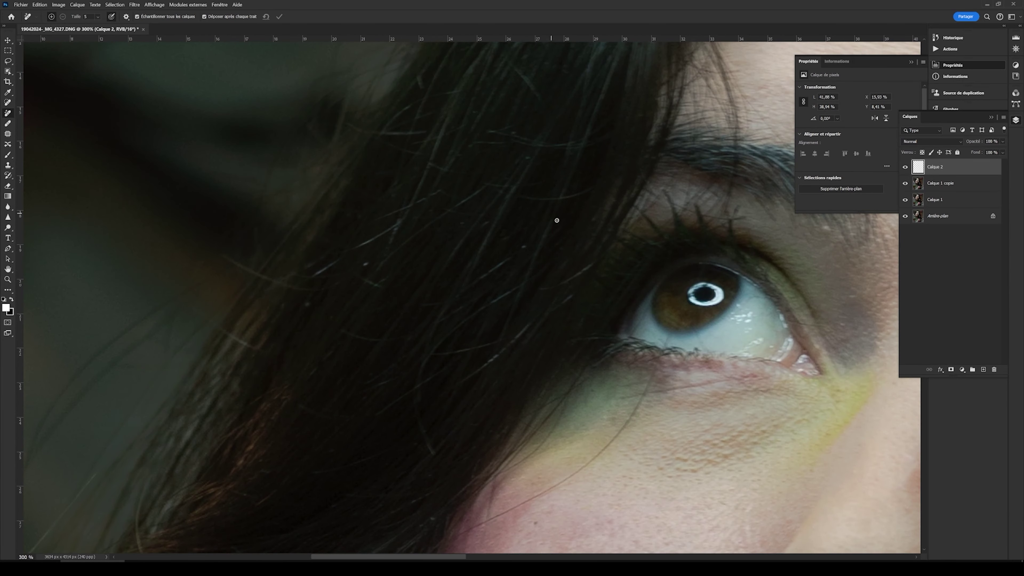
scroll(434, 109, "up", 3)
scroll(304, 133, "up", 2)
scroll(628, 210, "right", 5)
scroll(428, 559, "right", 5)
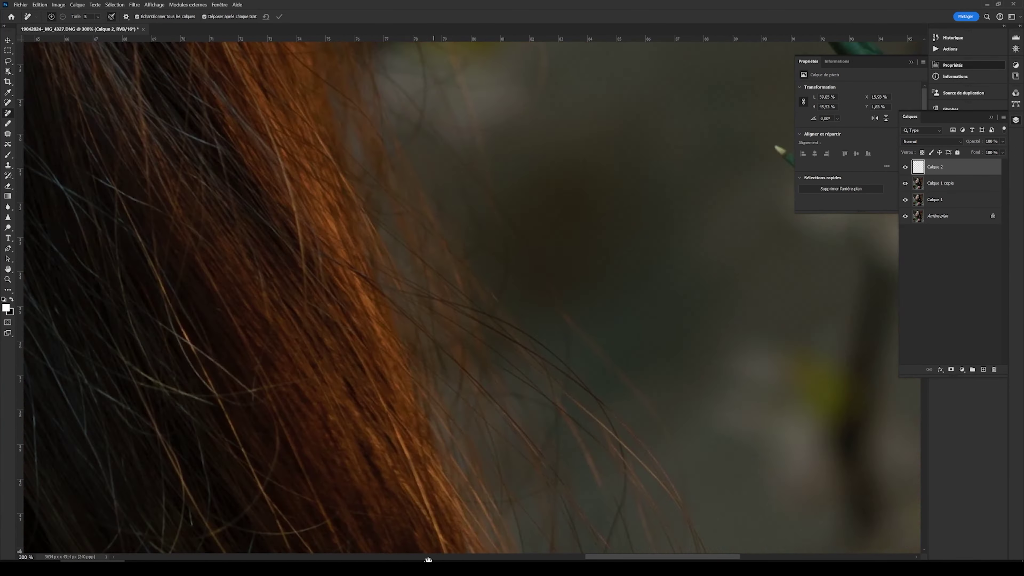
scroll(428, 559, "left", 5)
left_click_drag(498, 212, 517, 211)
Step: Stamp all visible layers into Calque 3, duplicate it as Calque 3 copie, and zoom on the eyes
scroll(622, 301, "down", 4)
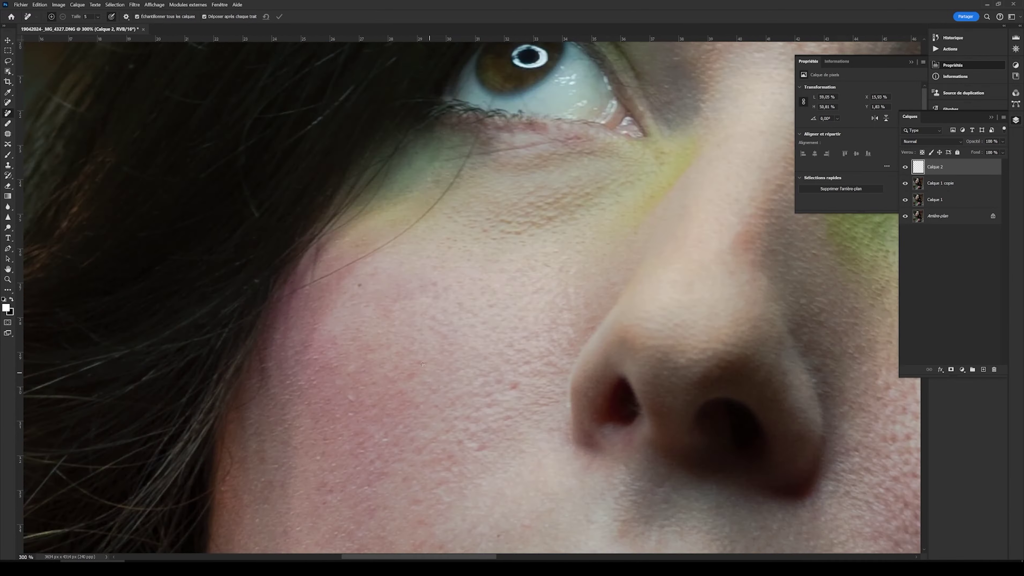
scroll(511, 287, "down", 4)
scroll(512, 288, "up", 1)
scroll(166, 377, "up", 6)
scroll(166, 377, "down", 5)
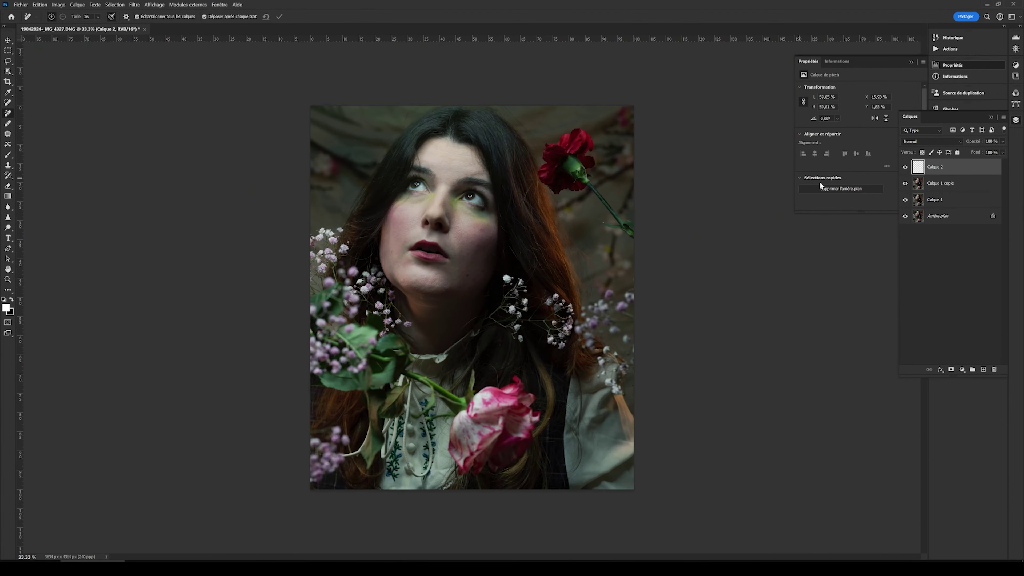
scroll(453, 191, "up", 5)
scroll(626, 172, "down", 2)
scroll(464, 212, "up", 2)
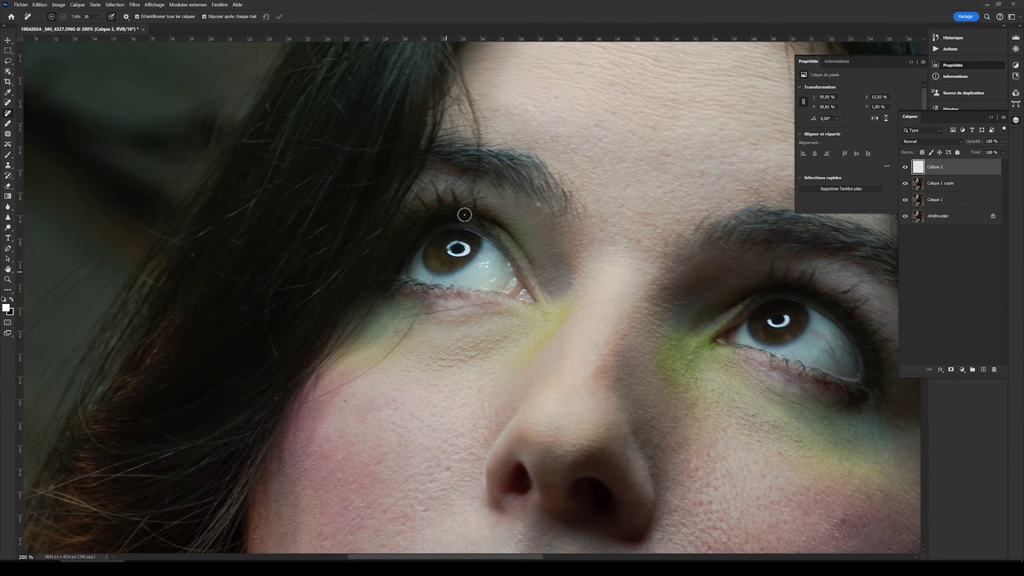
scroll(464, 212, "up", 2)
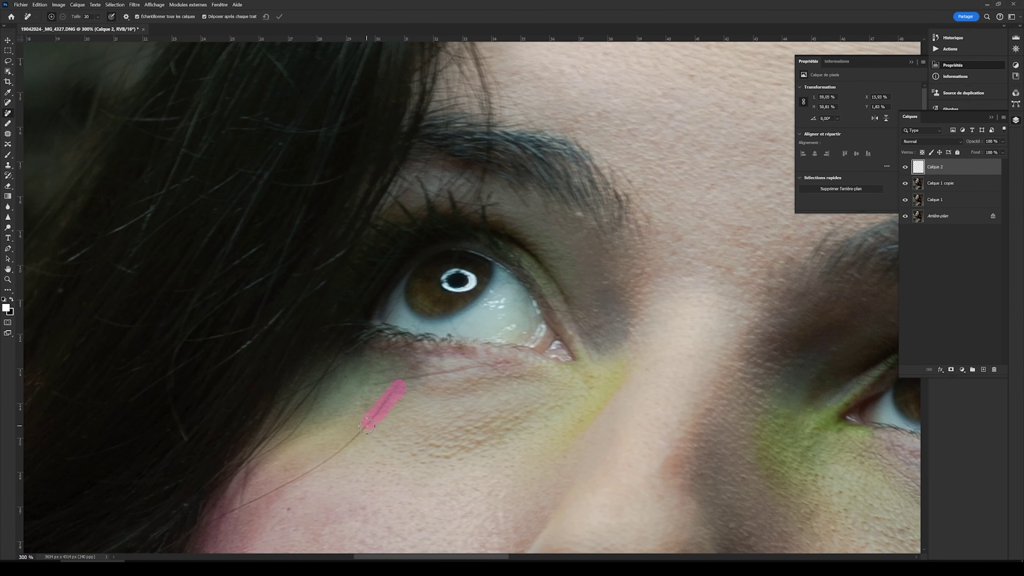
scroll(472, 297, "down", 2)
scroll(472, 298, "down", 3)
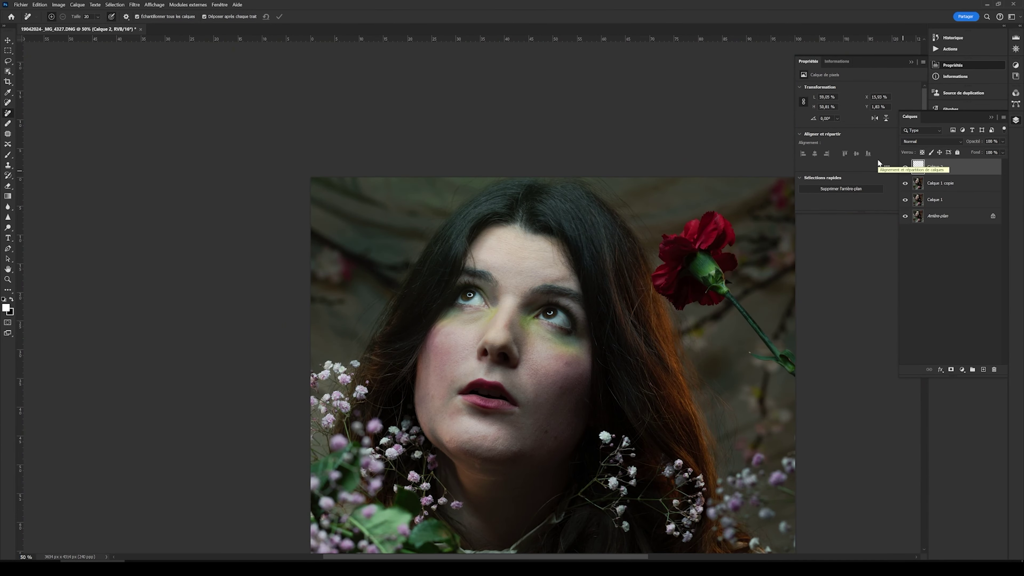
scroll(536, 266, "down", 5)
scroll(653, 304, "up", 4)
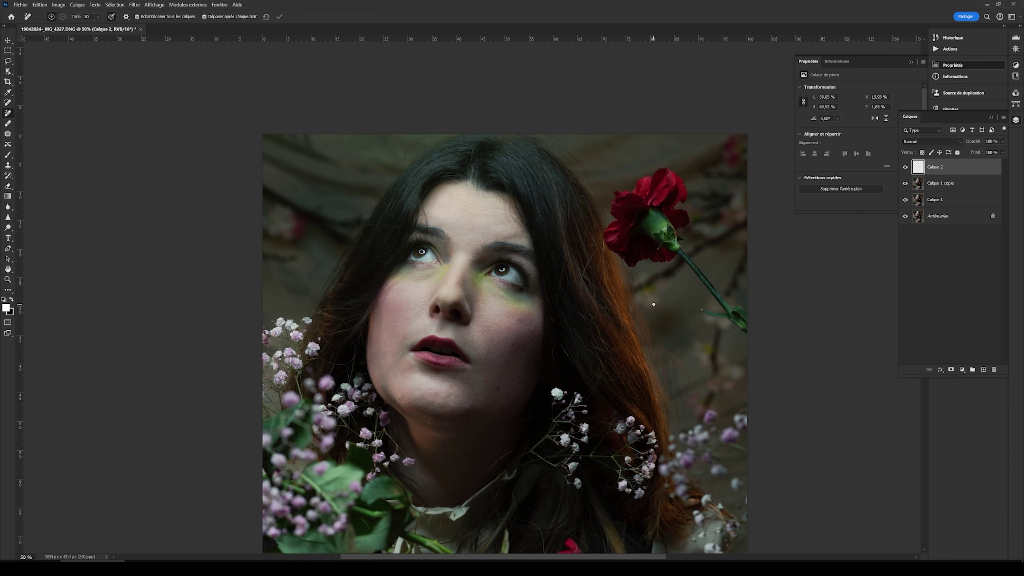
key("ctrl+shift+alt+e")
key("ctrl+j")
key("ctrl+plus")
key("ctrl+plus")
key("ctrl+plus")
scroll(451, 291, "up", 2)
Step: Add a new layer Calque 4 and paint eyebrow hair strands with the Hair base brush
scroll(452, 291, "up", 3)
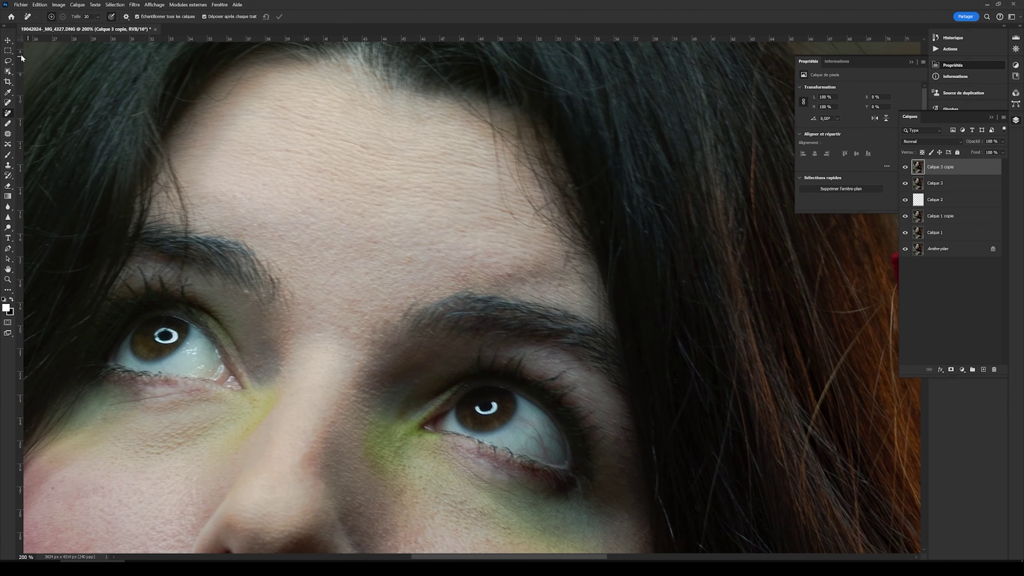
key("w")
key("ctrl+shift+alt+n")
key("b")
left_click(57, 16)
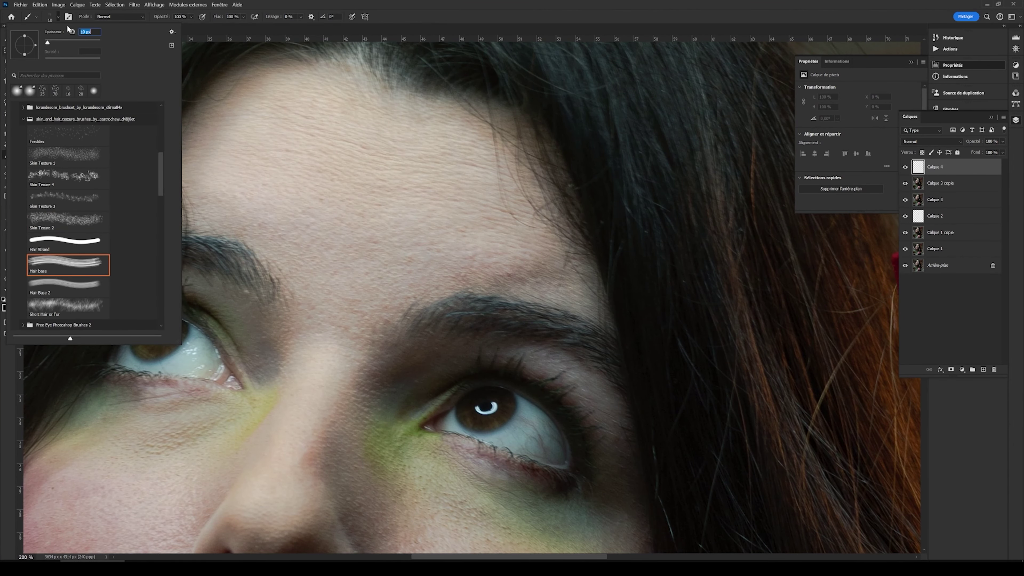
key("Return")
key("ctrl+plus")
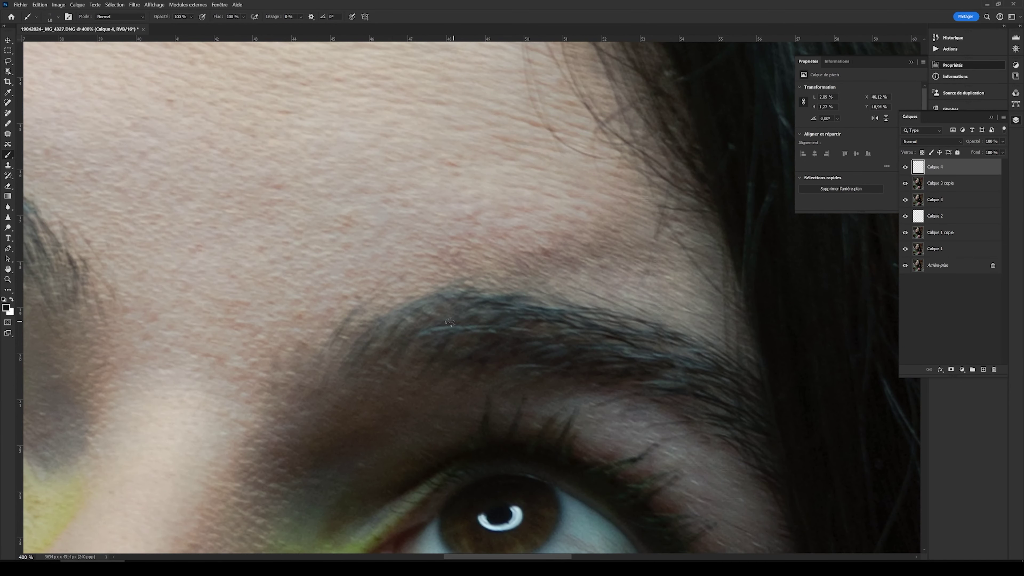
left_click(57, 16)
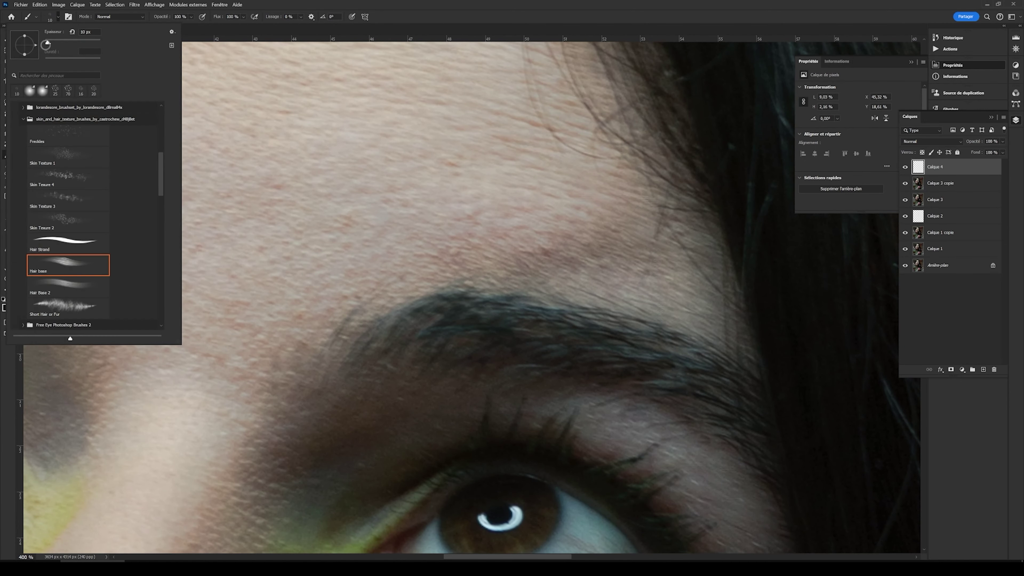
key("Return")
mouse_move(343, 355)
left_mouse_down()
mouse_move(438, 360)
mouse_move(525, 348)
mouse_move(717, 387)
left_mouse_up()
Step: Blend Calque 4 as Lumière tamisée at about 50% opacity and compare before and after
key("ctrl+minus")
key("ctrl+minus")
key("ctrl+minus")
left_click(931, 141)
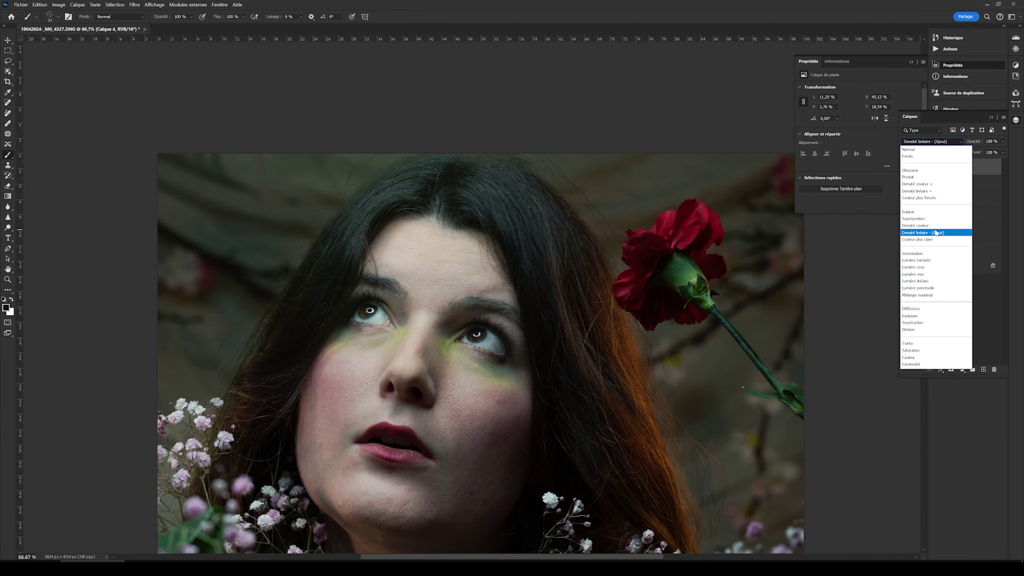
left_click(927, 268)
key("ctrl+plus")
key("ctrl+plus")
left_click_drag(995, 144, 979, 144)
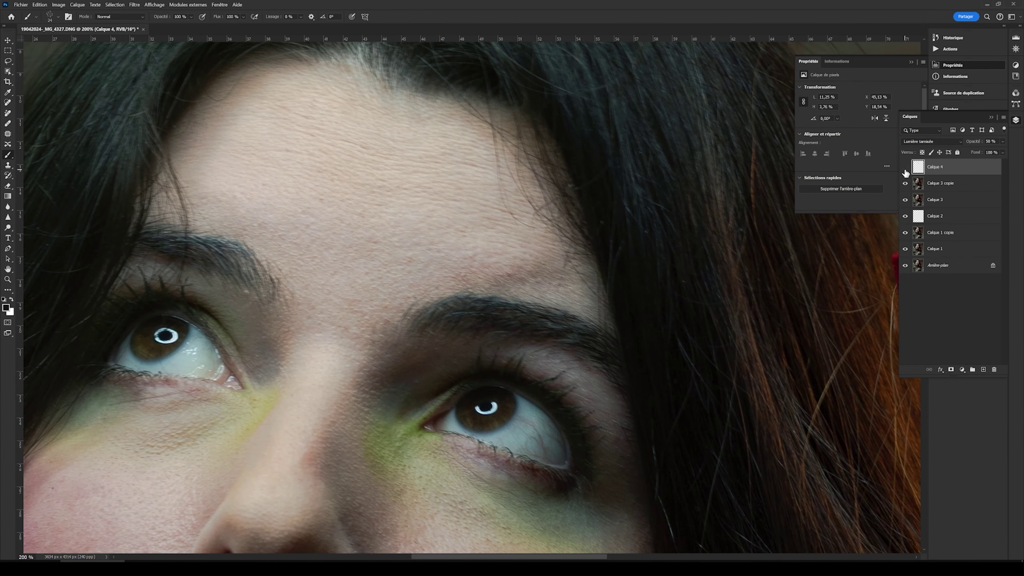
left_click(904, 166)
left_click_drag(265, 298, 364, 393)
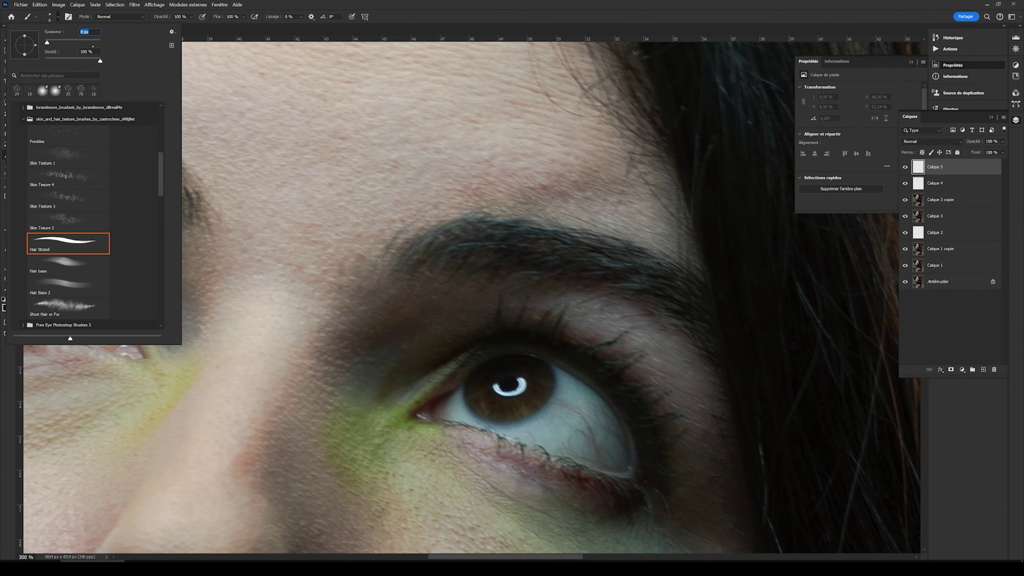
Step: Paint finer eyebrow hairs with a size-4 brush and erase stray strokes above the eyebrow
type("4")
key("Return")
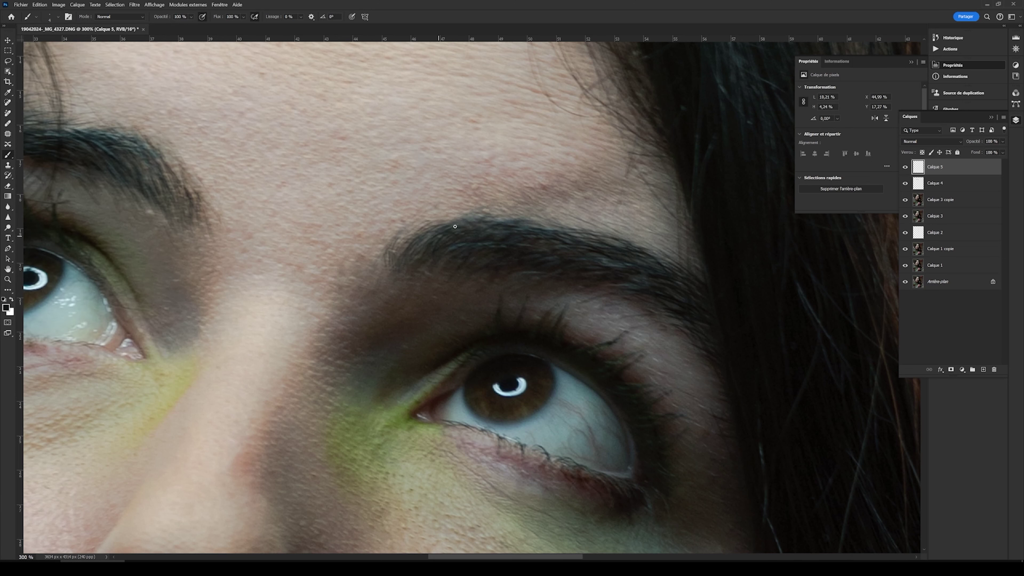
key("e")
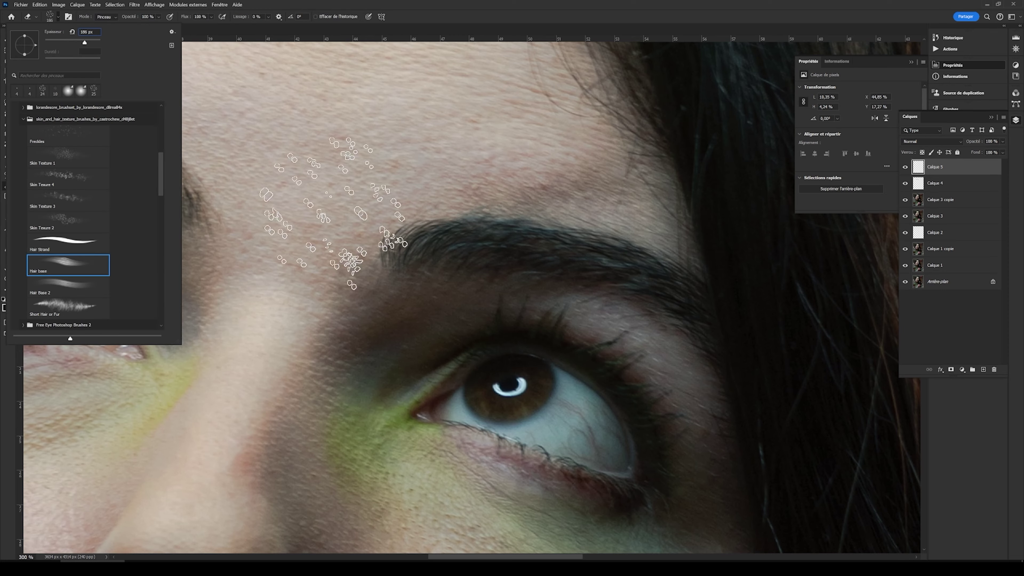
left_click_drag(387, 242, 416, 281)
left_click_drag(481, 225, 430, 318)
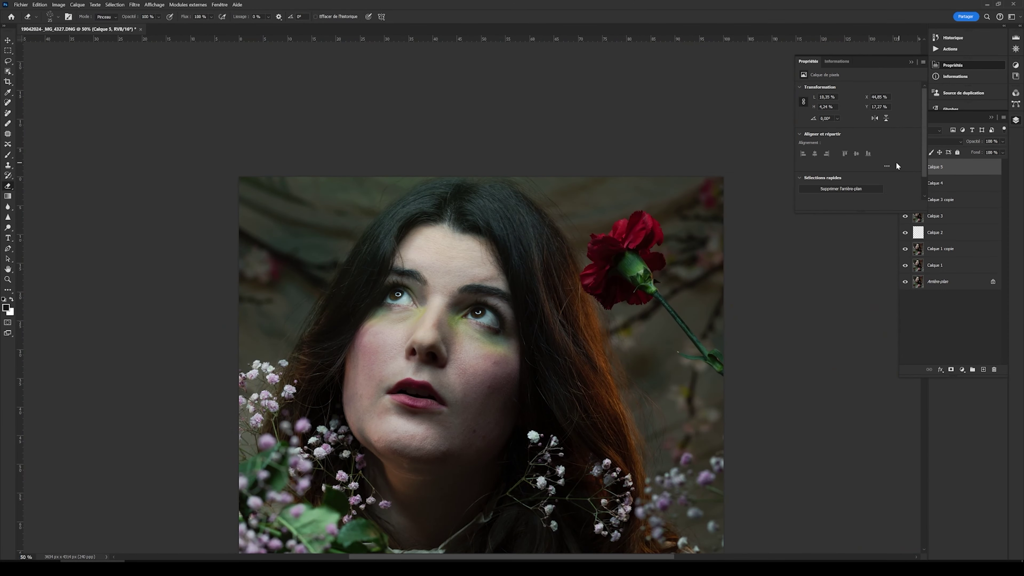
Step: Paint upper eyelash strokes, erasing stray ones and checking them against the whole image
key("b")
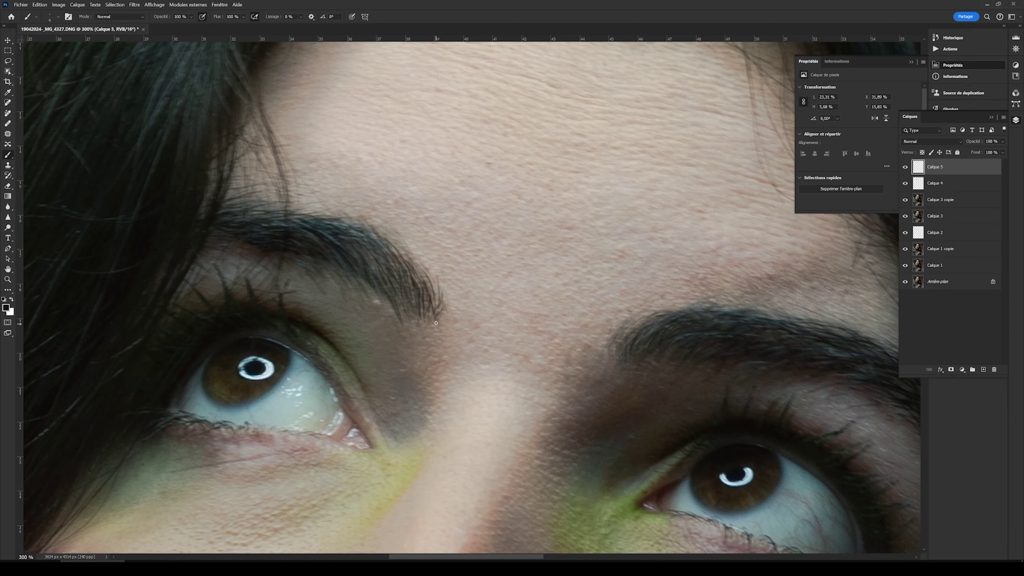
key("e")
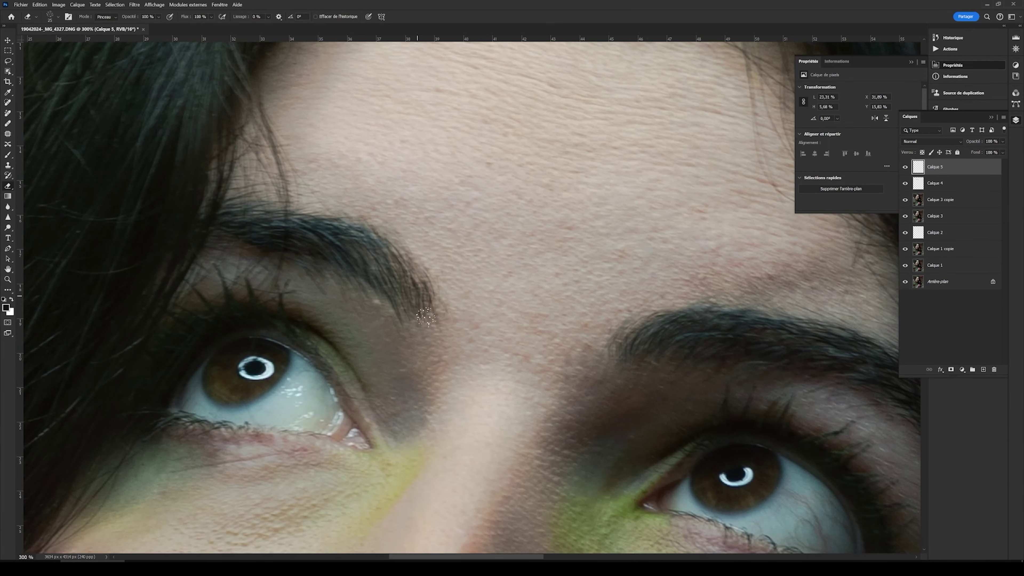
key("ctrl+0")
scroll(449, 162, "up", 6)
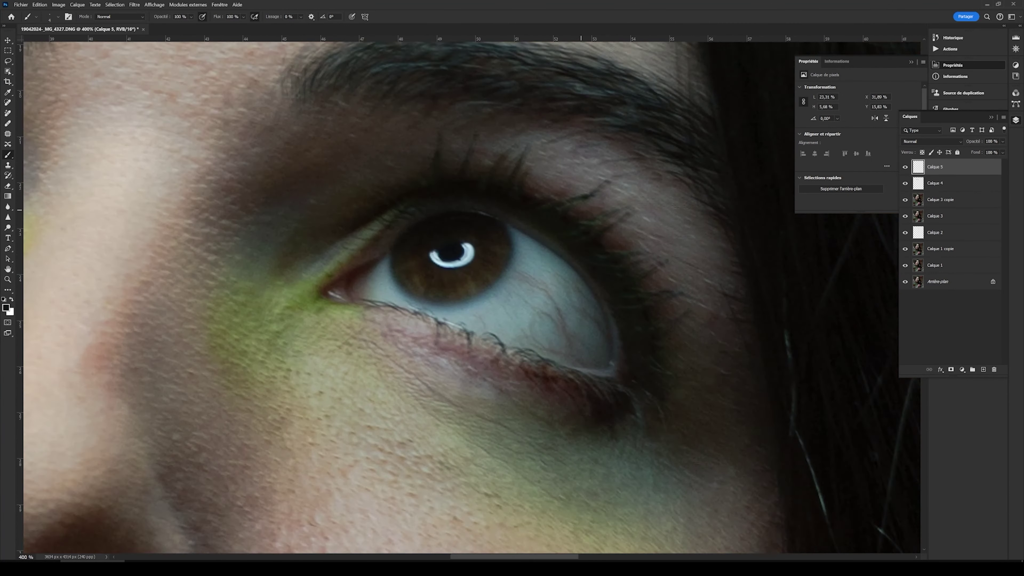
key("b")
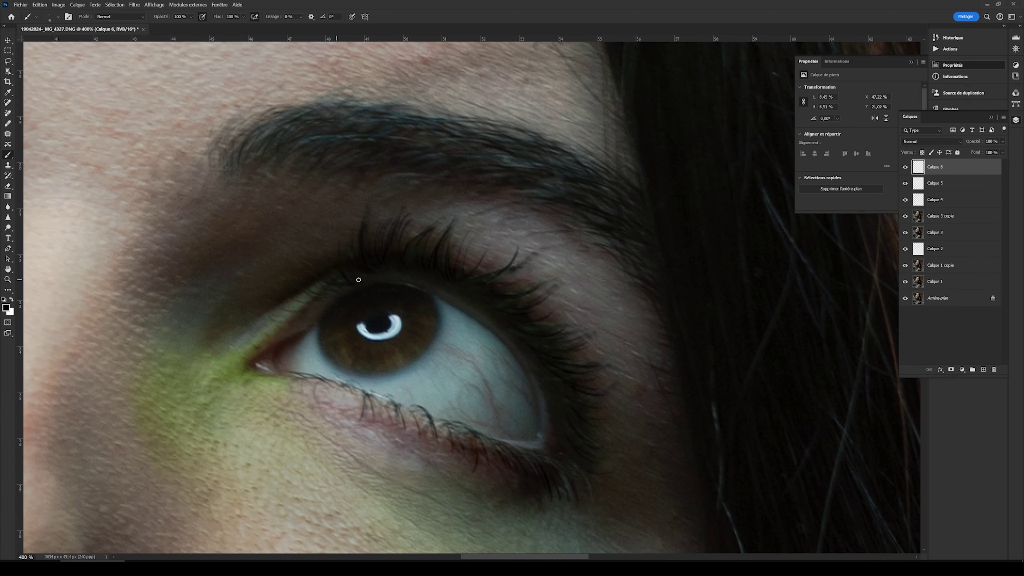
Step: Erase stray strokes from the painted lashes on Calque 6
scroll(603, 354, "down", 7)
scroll(520, 193, "up", 8)
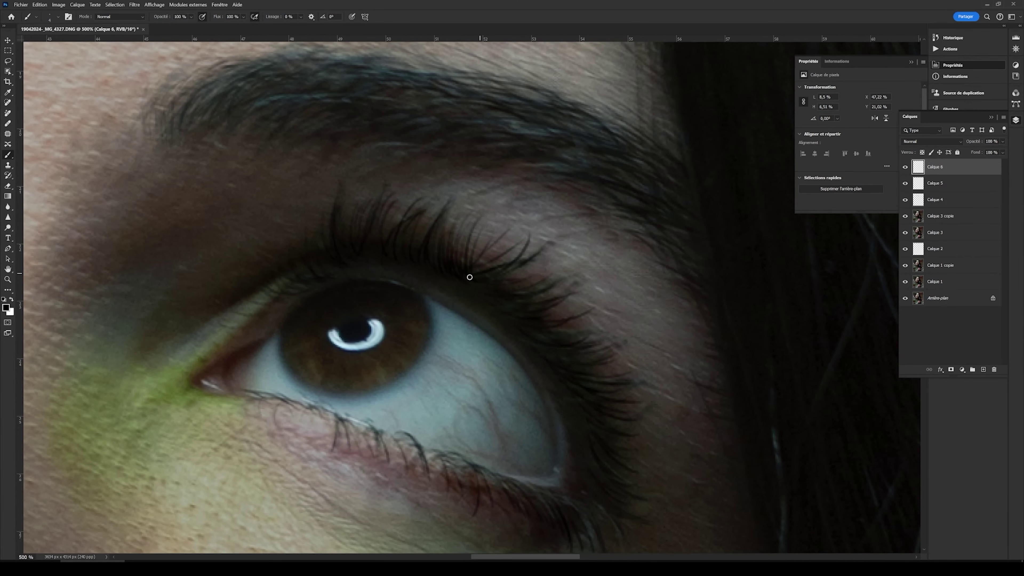
key("e")
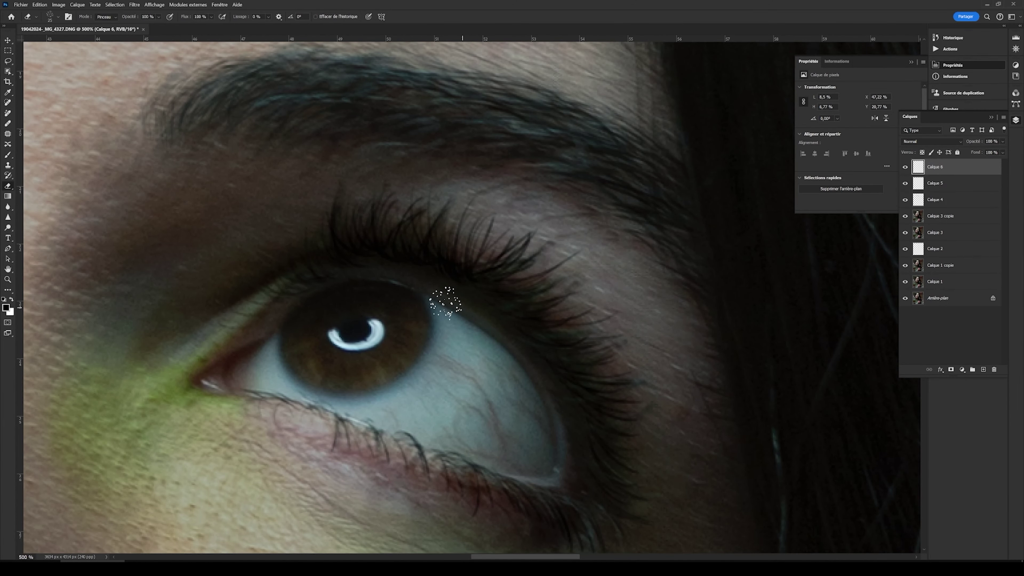
scroll(466, 293, "down", 8)
scroll(467, 294, "up", 7)
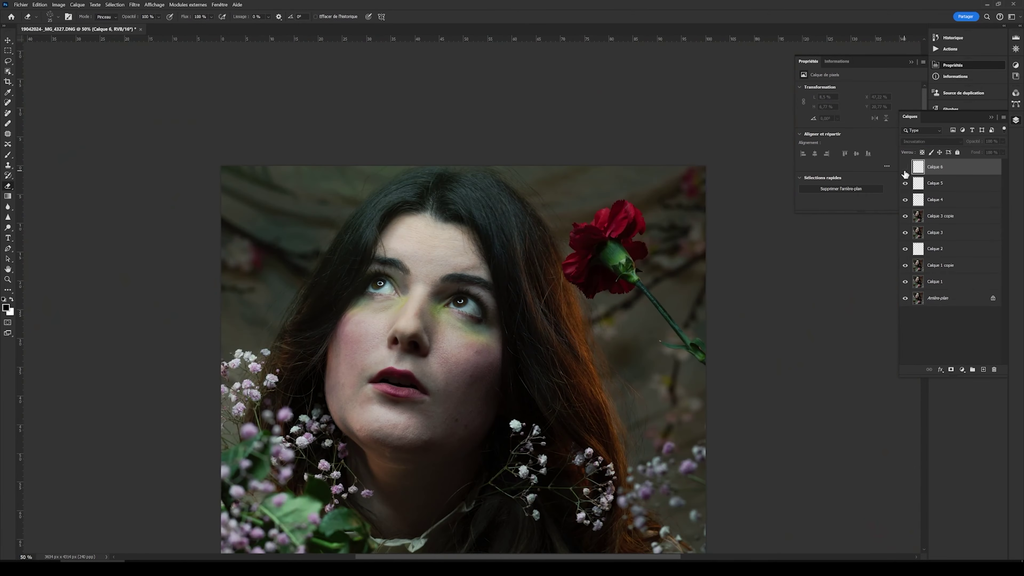
Step: Duplicate the lashes as Calque 6 copie and blend it as Incrustation after trying Produit and Exclusion
key("ctrl+j")
left_click(931, 141)
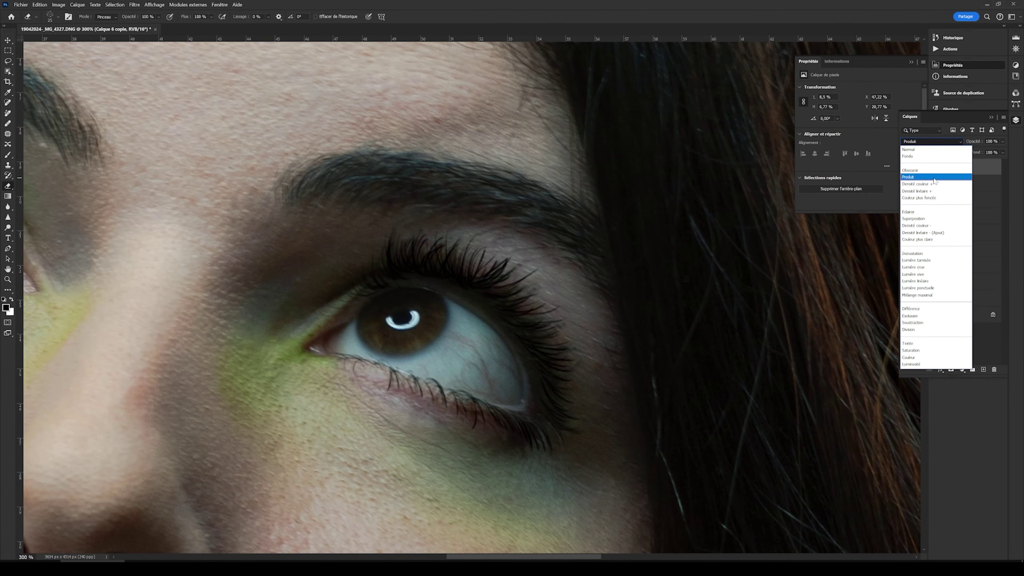
left_click(923, 194)
left_click(931, 141)
left_click(931, 315)
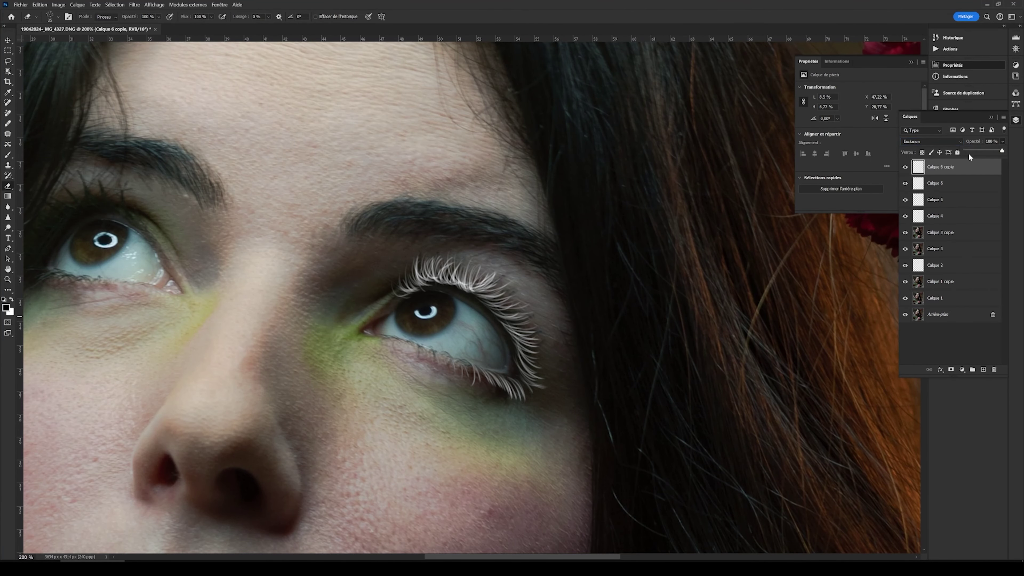
left_click(931, 141)
left_click(927, 258)
key("ctrl+0")
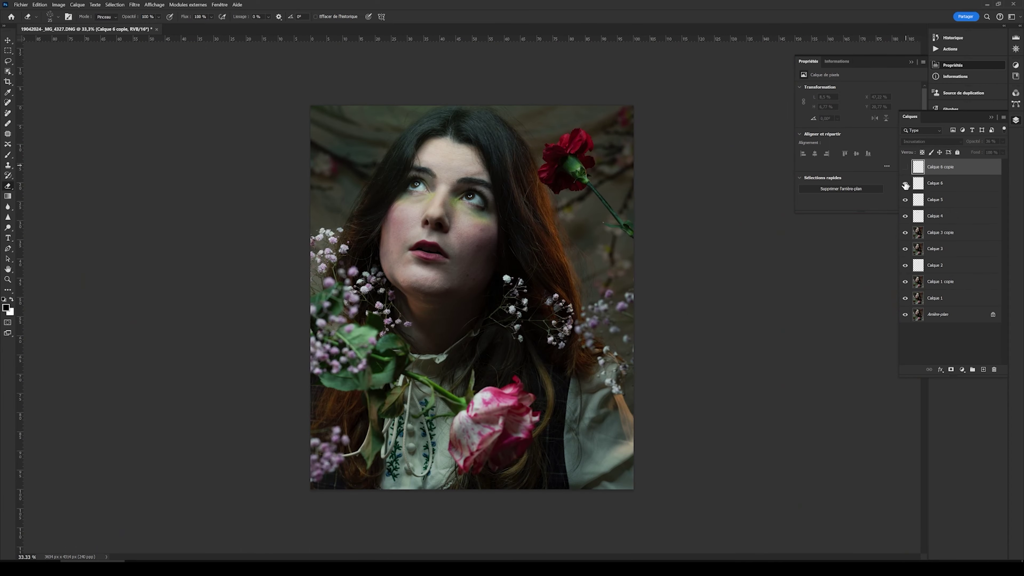
left_click(905, 166)
Step: Move, rotate and shrink the copied lashes to sit over the left eye
key("ctrl+t")
key("ctrl+plus")
key("ctrl+plus")
key("ctrl+plus")
left_click_drag(616, 318, 480, 306)
key("ctrl+plus")
key("ctrl+plus")
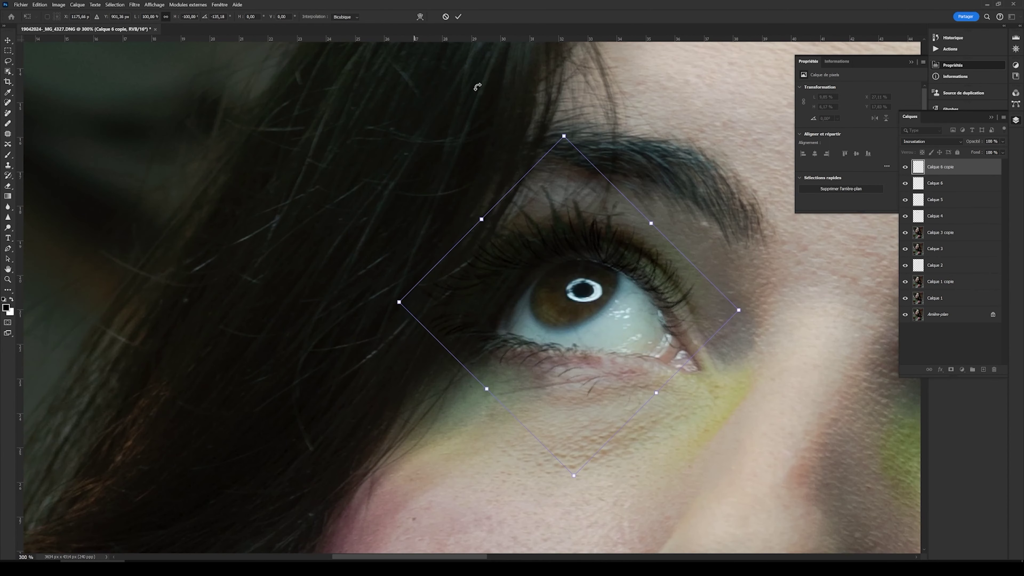
left_click_drag(399, 302, 443, 321)
left_click_drag(656, 392, 681, 356)
Step: Warp the copied lashes so they follow the eyelid curve, and commit
right_click(448, 220)
left_click(482, 265)
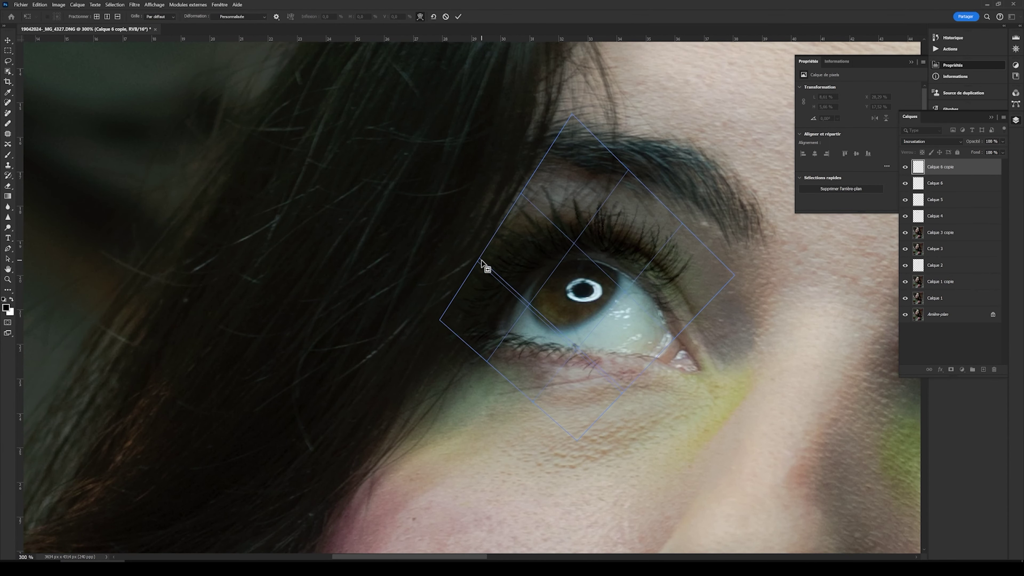
left_click_drag(482, 265, 392, 240)
scroll(393, 240, "up", 2)
left_click_drag(645, 355, 694, 420)
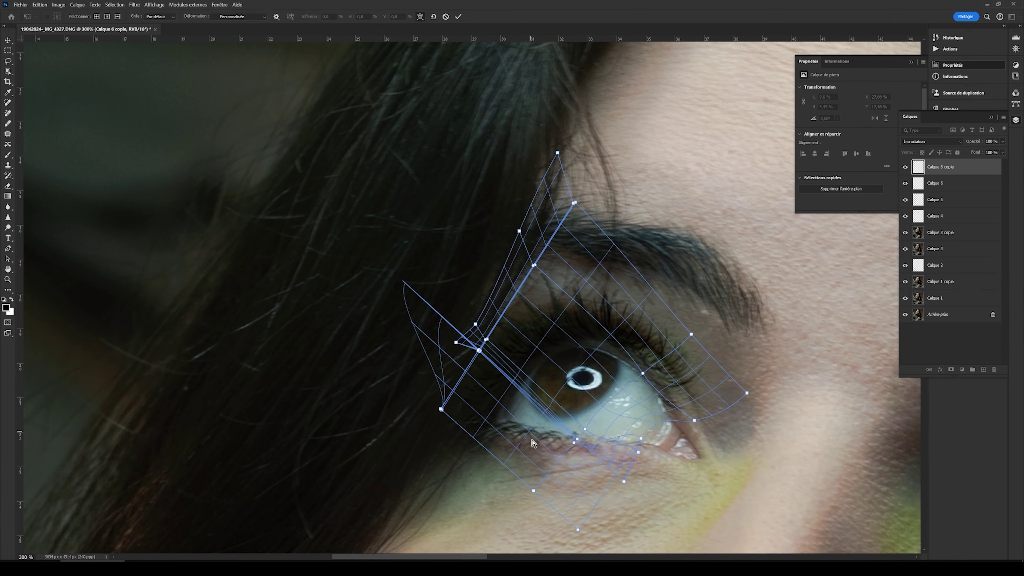
key("Return")
Step: Re-warp the lashes around the left eye, commit, and review the full portrait
key("e")
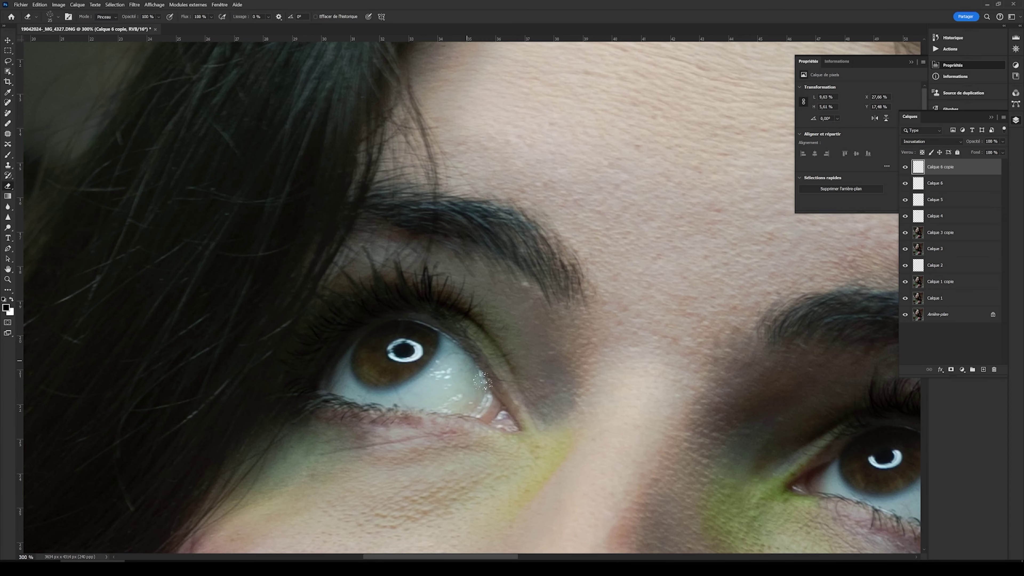
key("ctrl+t")
left_click_drag(327, 310, 428, 296)
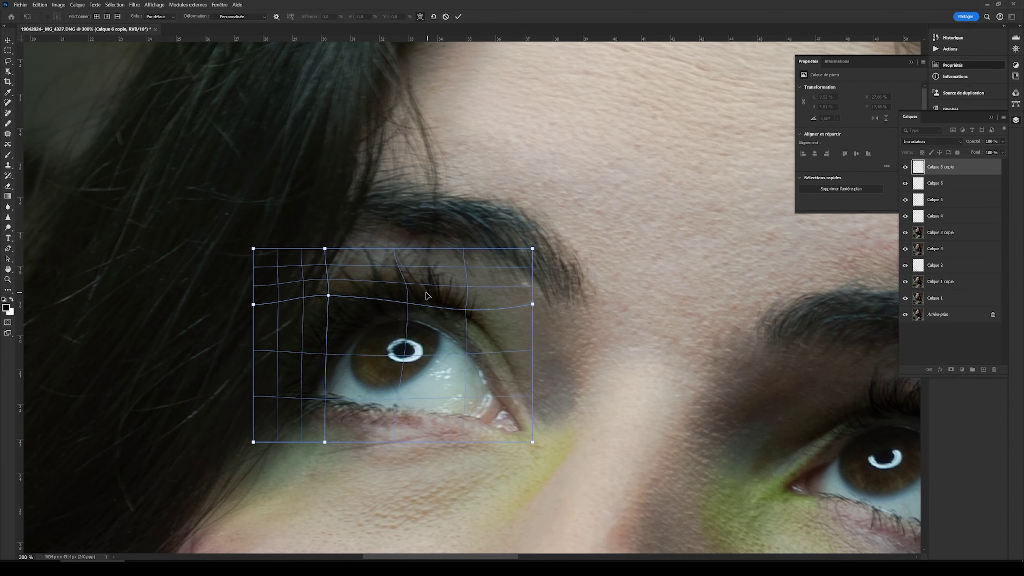
key("Return")
key("e")
key("ctrl+1")
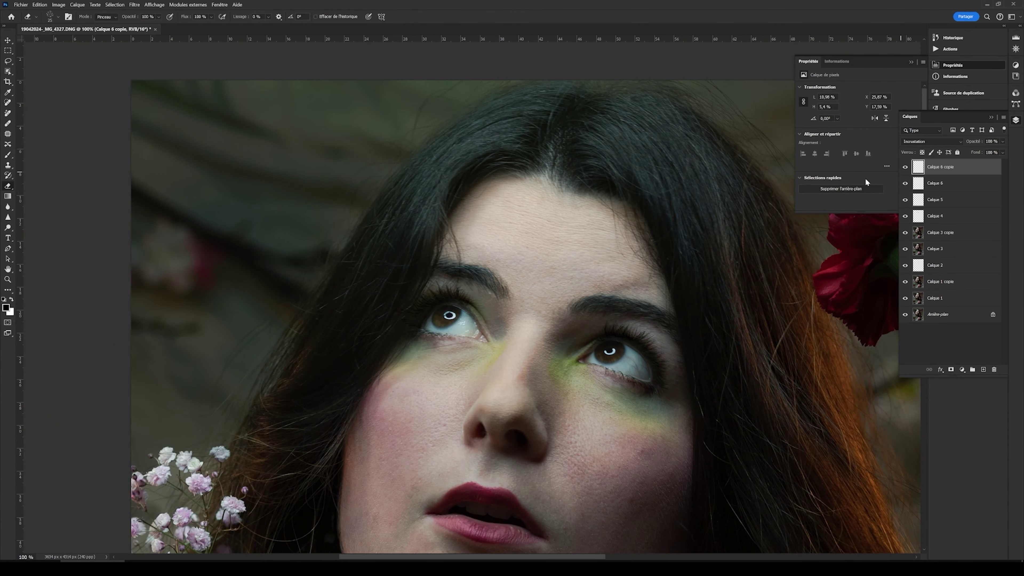
key("ctrl+e")
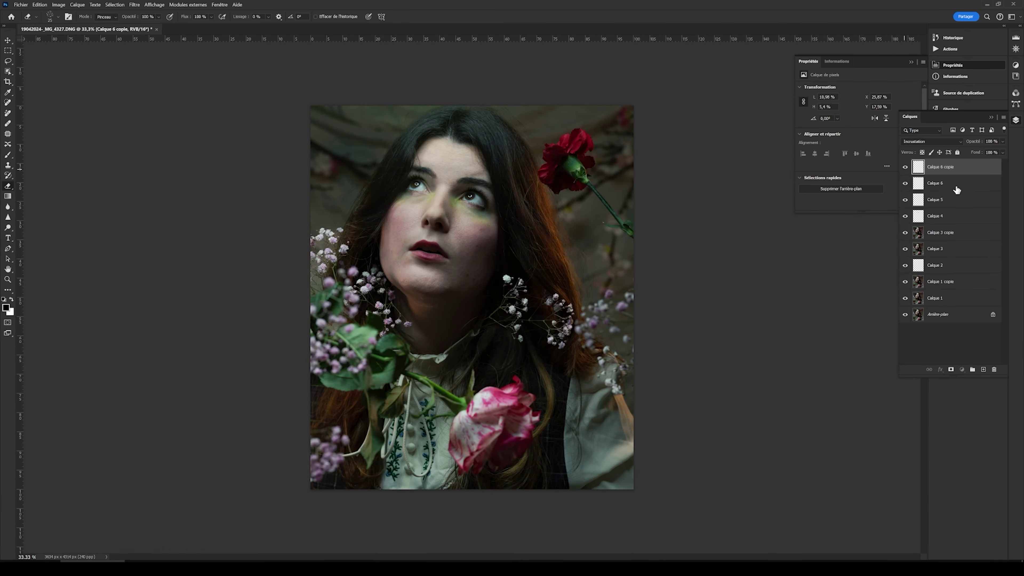
Step: Warp the eyebrow colour strokes and set their layer to Lumière tamisée blending
key("b")
key("ctrl+shift+alt+n")
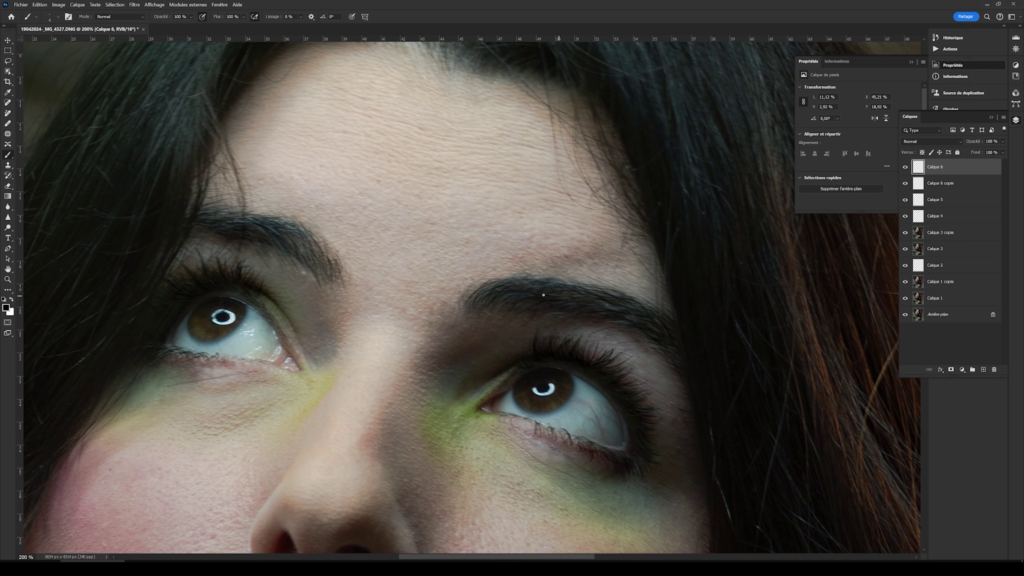
key("ctrl+t")
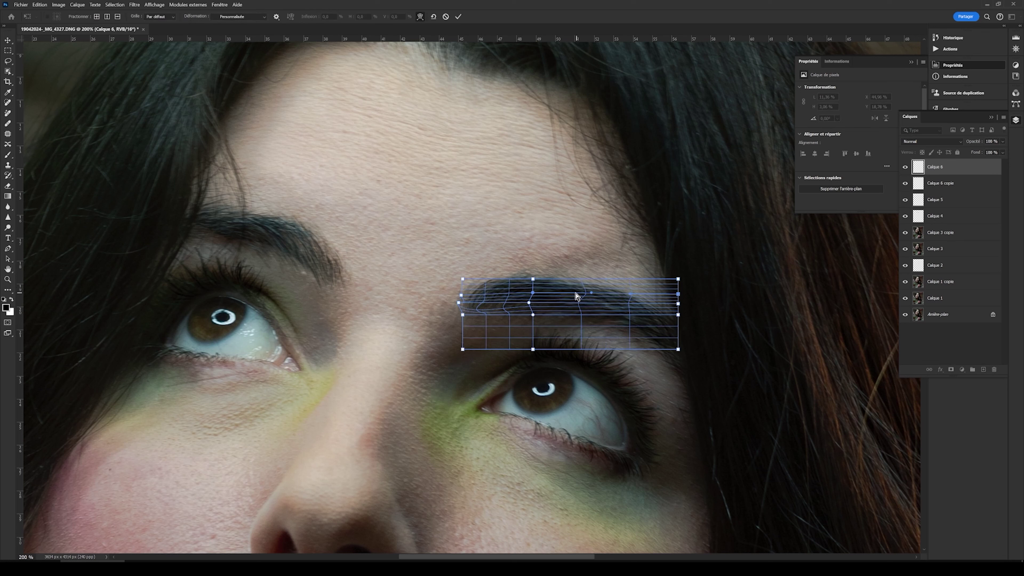
key("Return")
left_click(931, 141)
left_click(927, 262)
Step: Duplicate the eyebrow strokes, shift the copy left and warp it along the left eyebrow
key("ctrl+j")
key("ctrl+t")
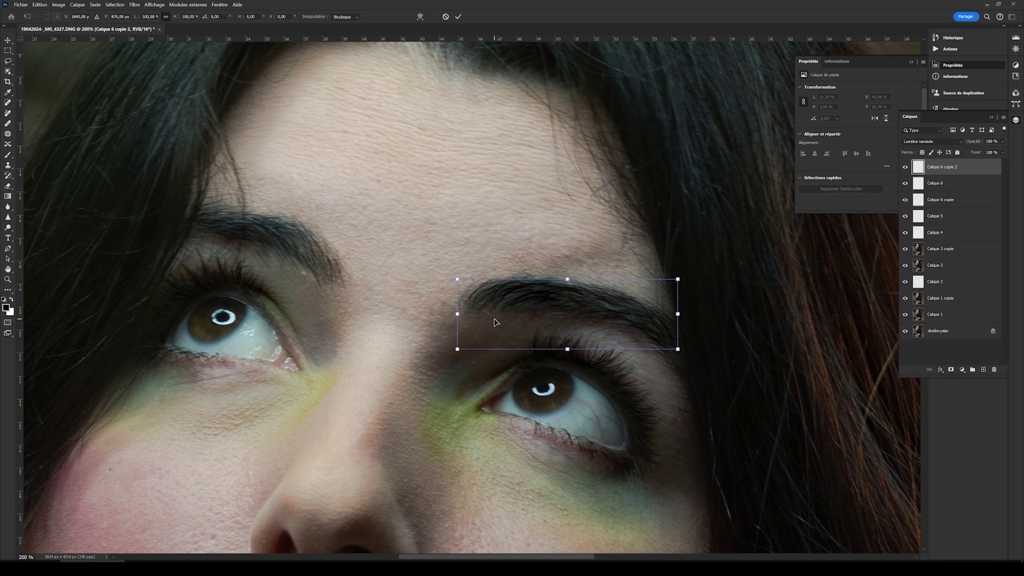
left_click_drag(537, 309, 355, 273)
right_click(355, 273)
left_click(374, 327)
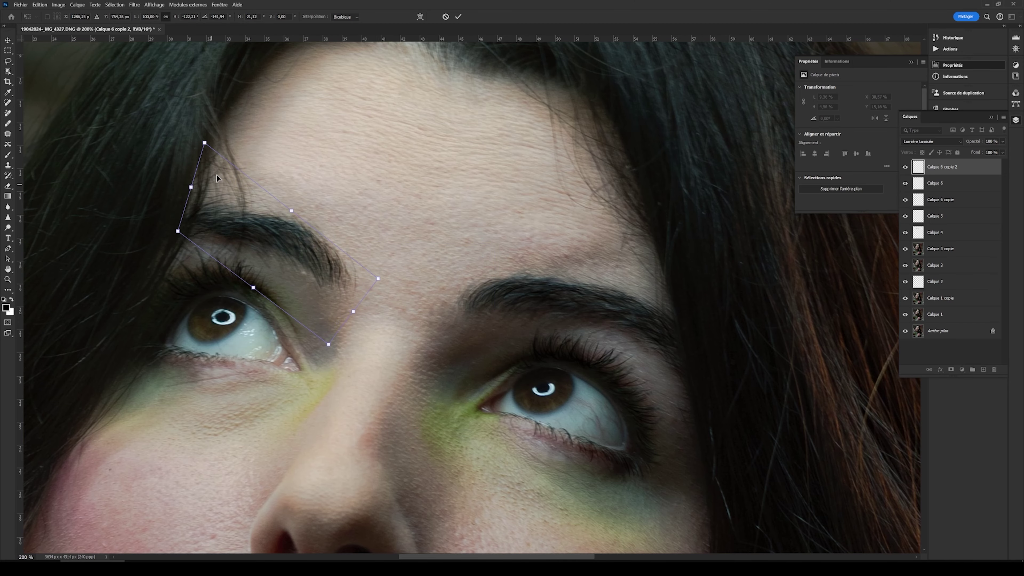
left_click_drag(216, 175, 163, 195)
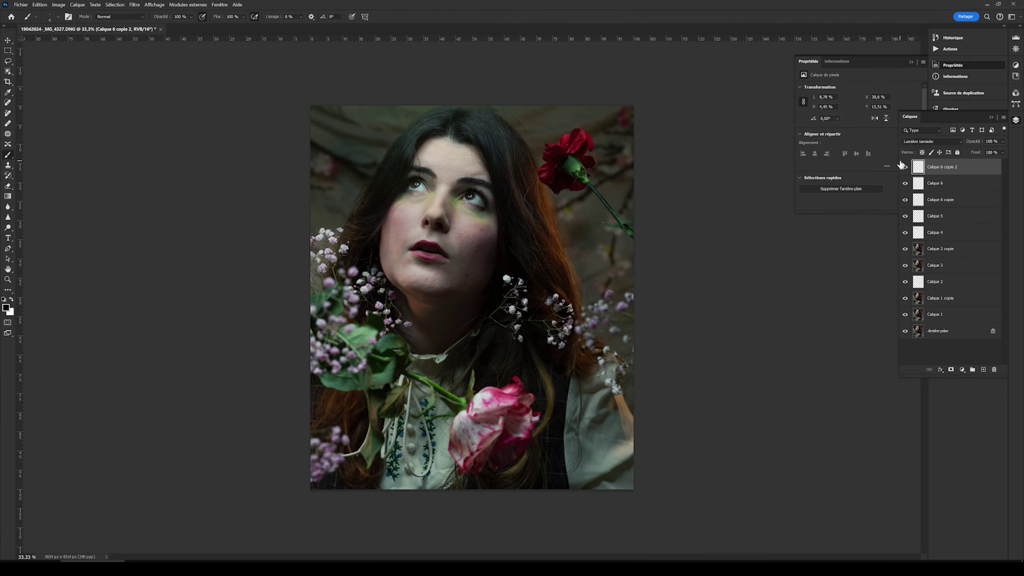
Step: Duplicate the merged layer and fit the iris overlay to the right eye with a brightening blend
key("ctrl+j")
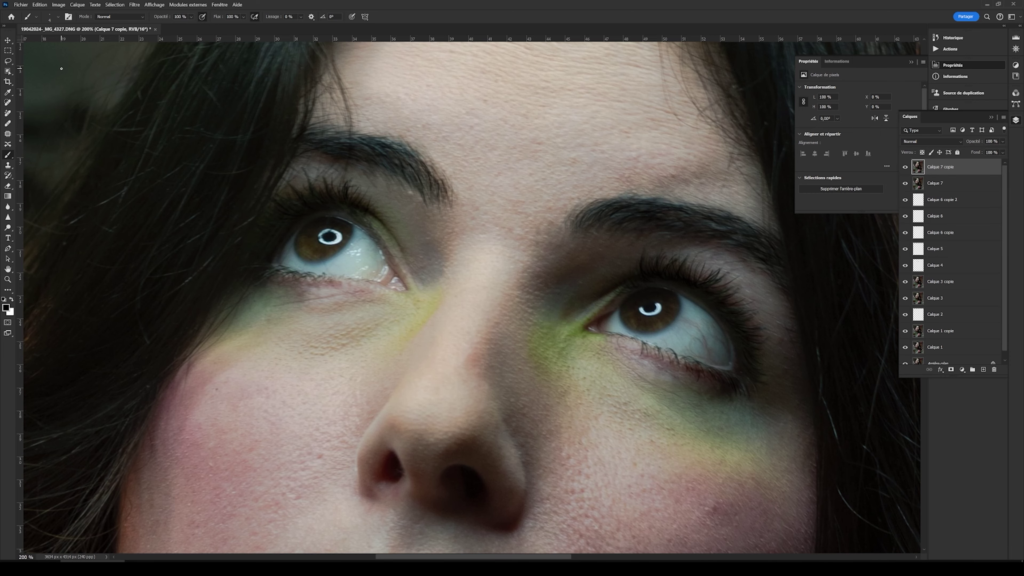
left_click(49, 16)
left_click(49, 17)
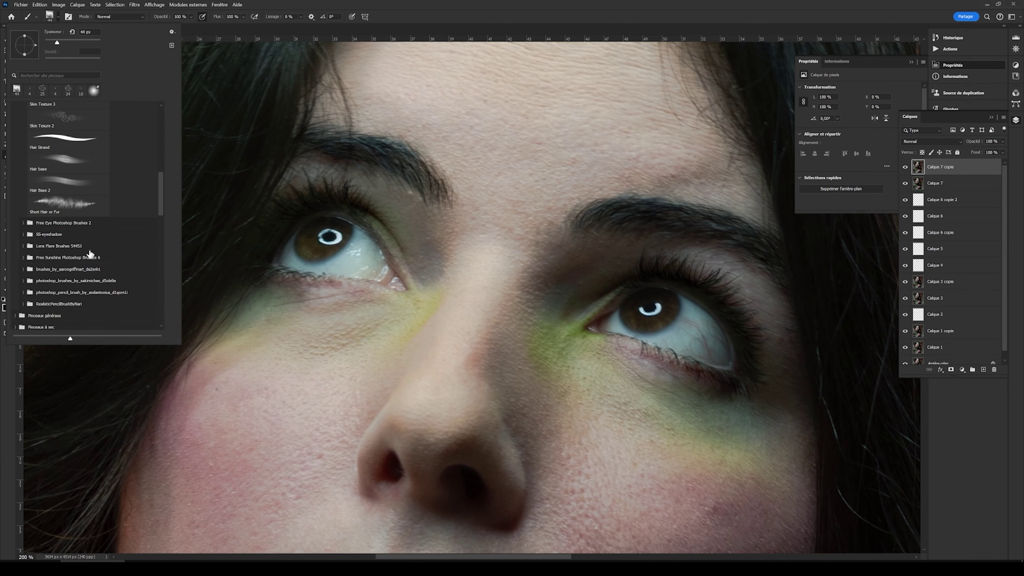
scroll(157, 254, "down", 5)
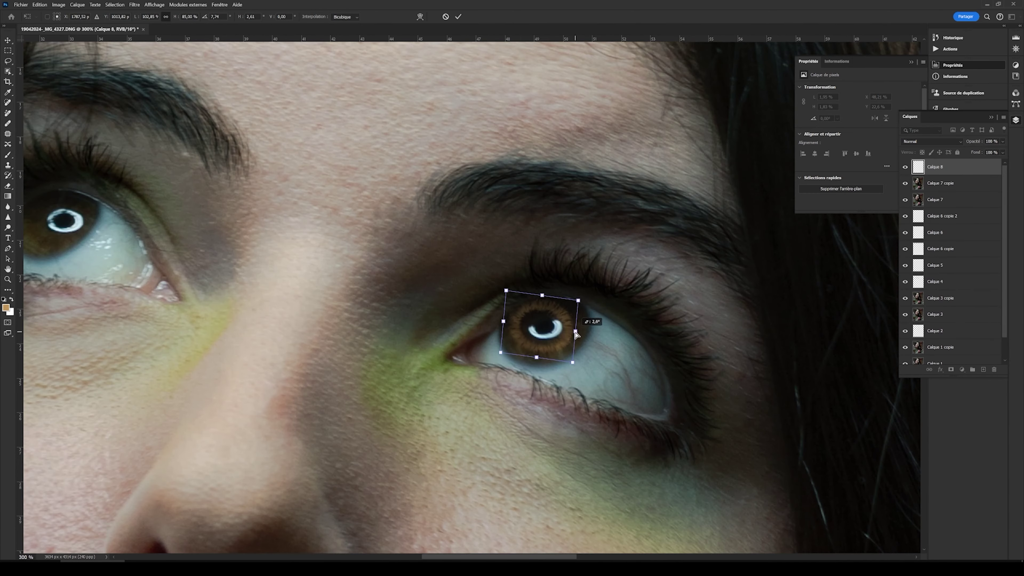
left_click(931, 141)
left_click(927, 226)
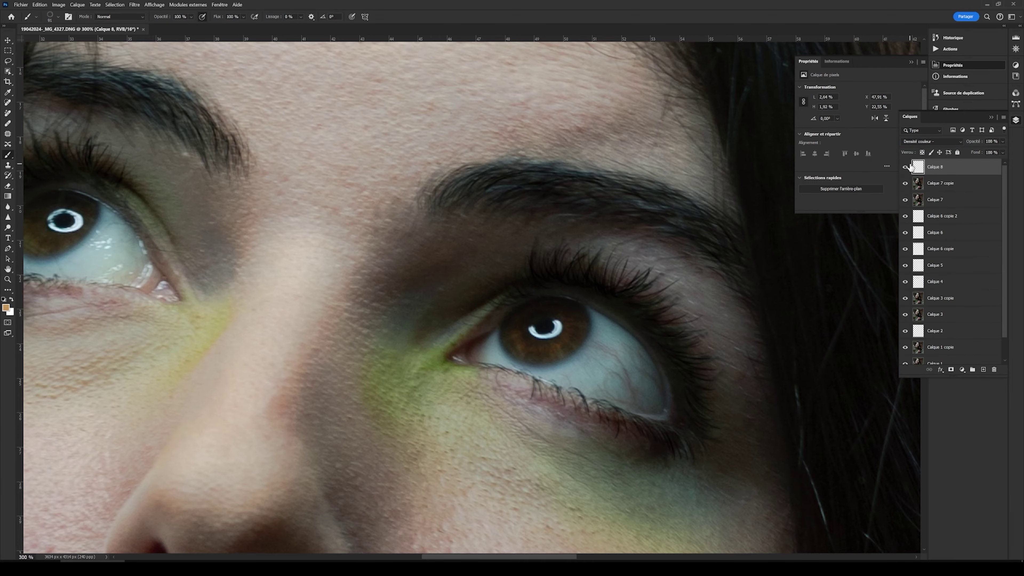
mouse_move(579, 359)
left_mouse_down()
mouse_move(591, 367)
mouse_move(578, 358)
left_mouse_up()
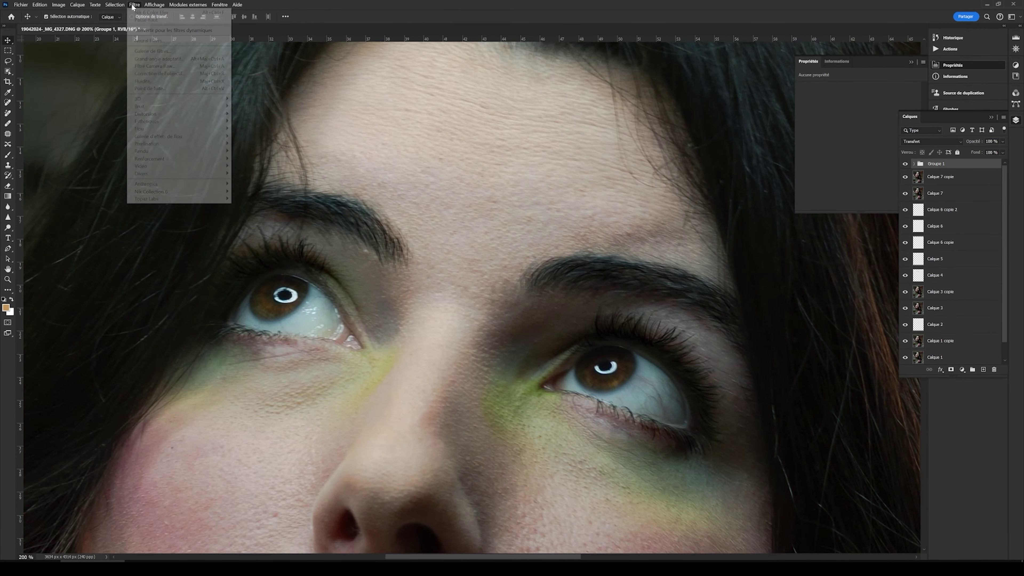
Step: Set the iris group's blend mode to Couleur plus claire
left_click(930, 141)
left_click(931, 279)
left_click(931, 141)
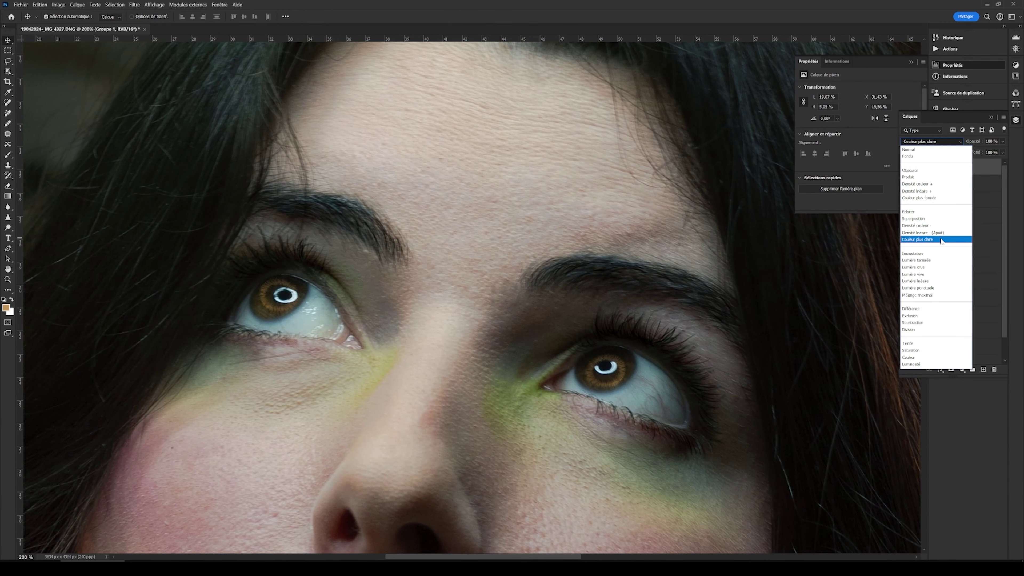
left_click(931, 231)
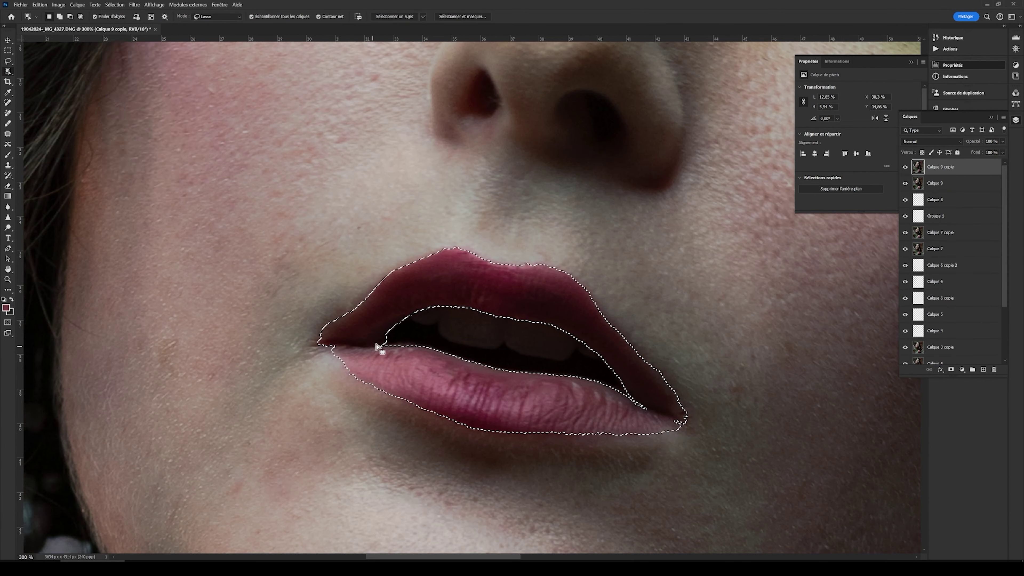
Step: Add a Color Balance adjustment shifting the midtones toward red for the lips, and compare it before and after
key("Escape")
left_click(950, 179)
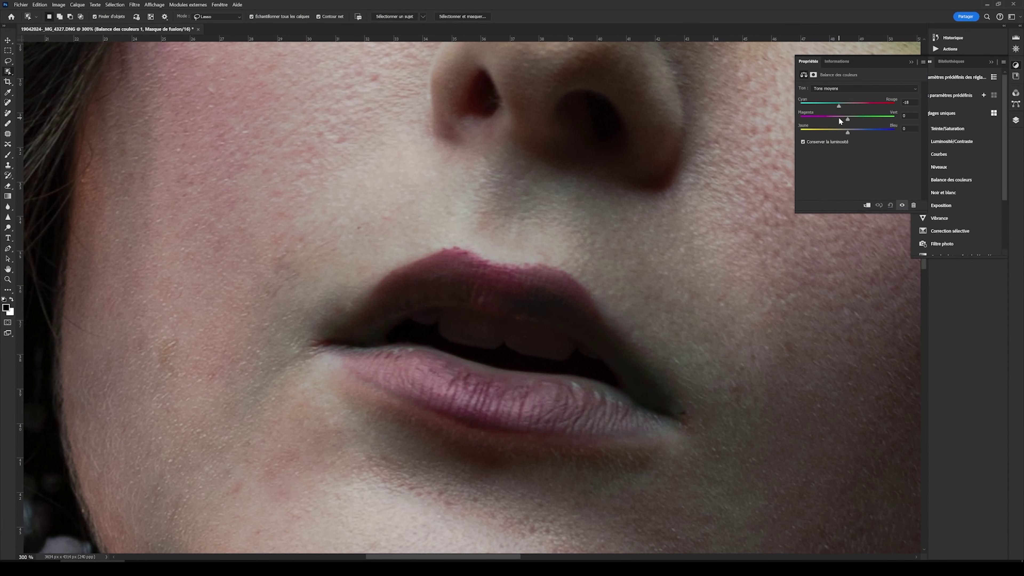
left_click_drag(838, 117, 857, 109)
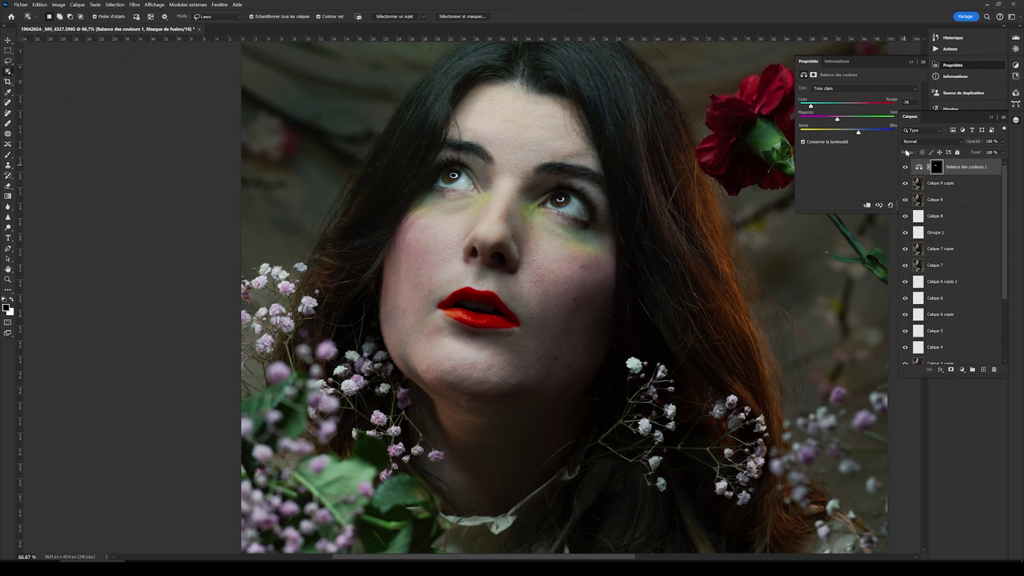
left_click(908, 149)
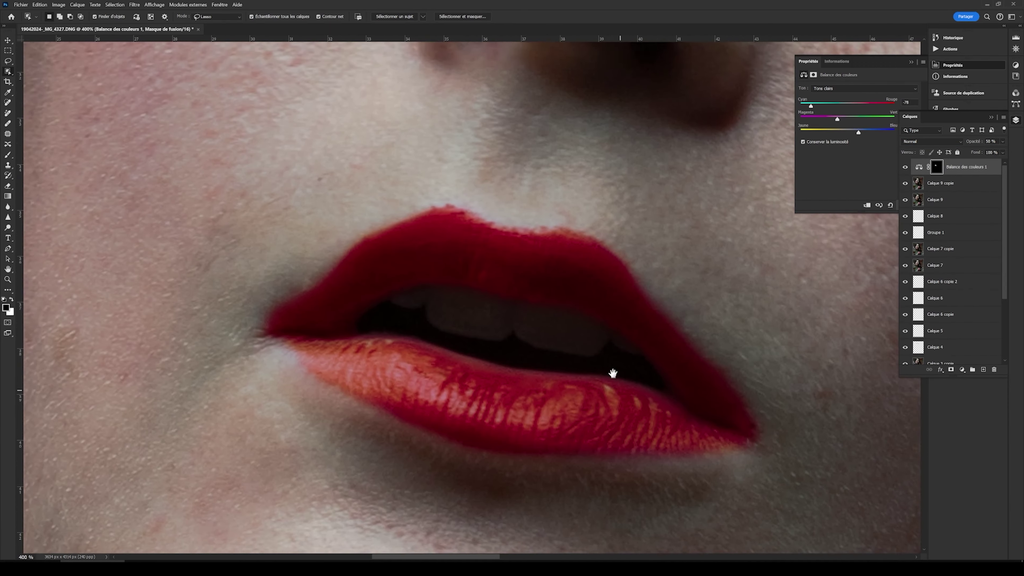
left_click(905, 167)
left_click(905, 167)
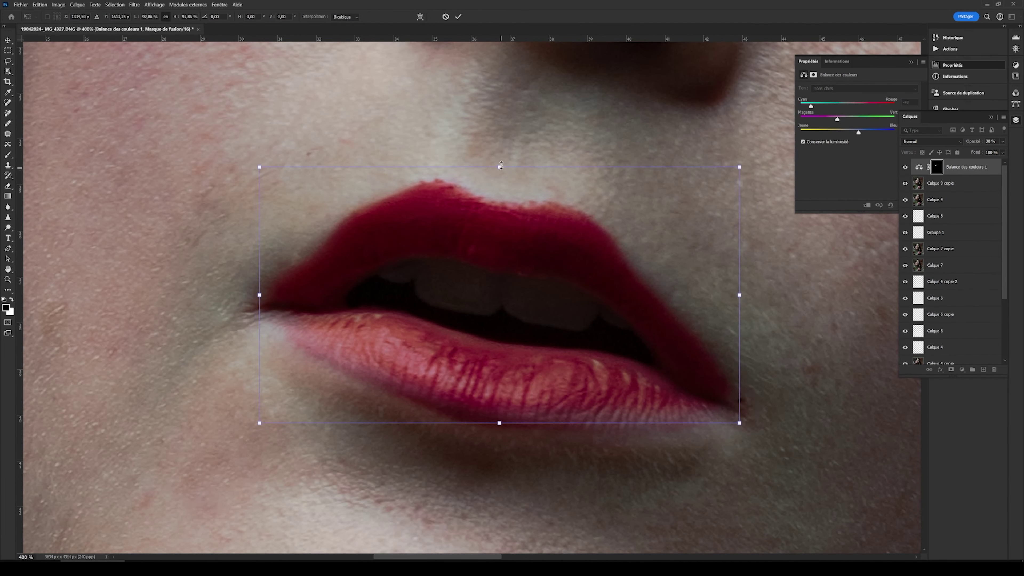
Step: Warp the lip colour mask so it follows the shape of the mouth
key("ctrl+t")
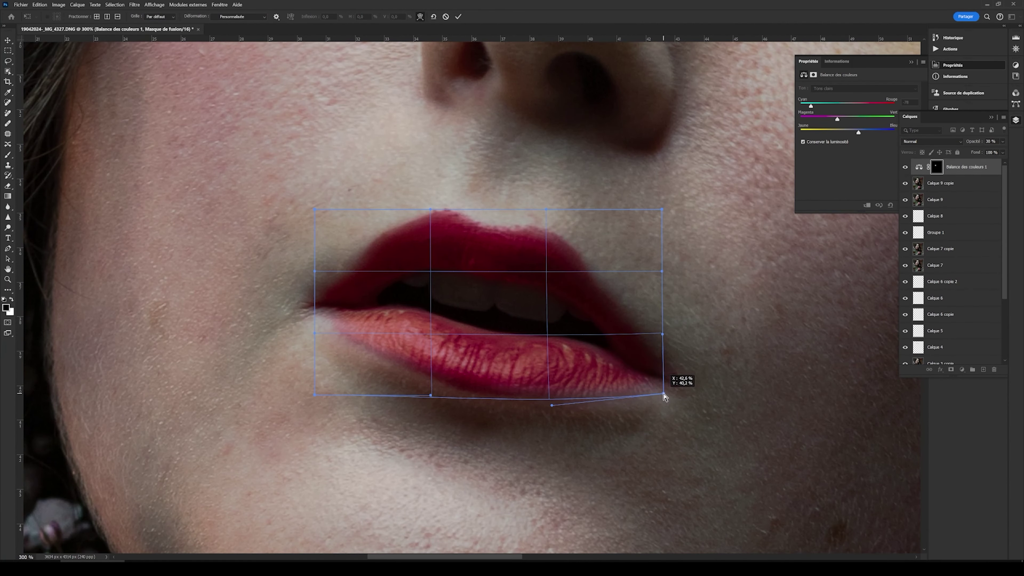
left_click_drag(663, 389, 672, 396)
left_click_drag(427, 228, 439, 222)
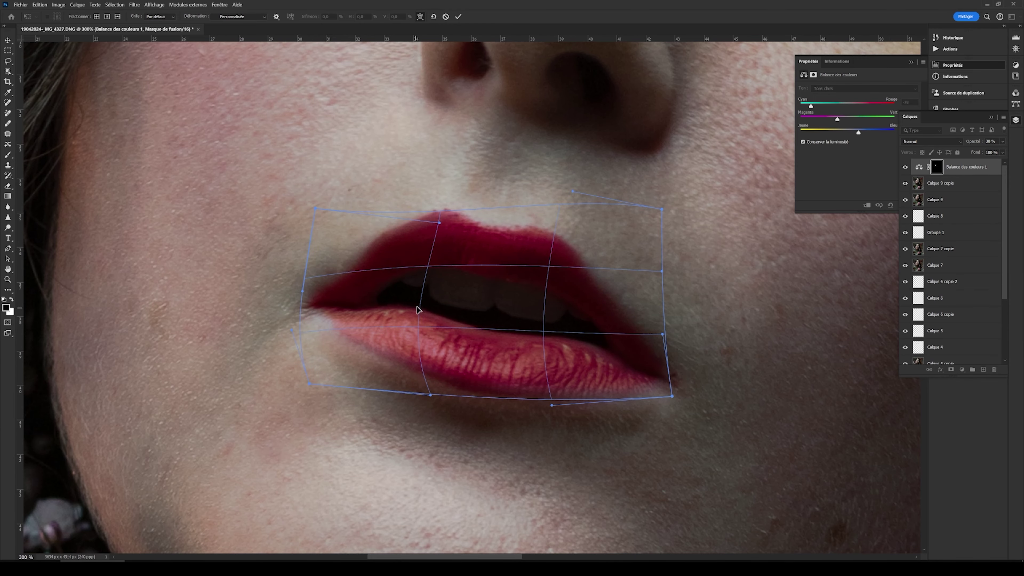
key("Return")
key("ctrl+minus")
key("ctrl+minus")
key("ctrl+minus")
Step: Duplicate the lip adjustment as a Lumière tamisée copy at 20% opacity
key("ctrl+j")
key("ctrl+plus")
key("ctrl+plus")
key("ctrl+plus")
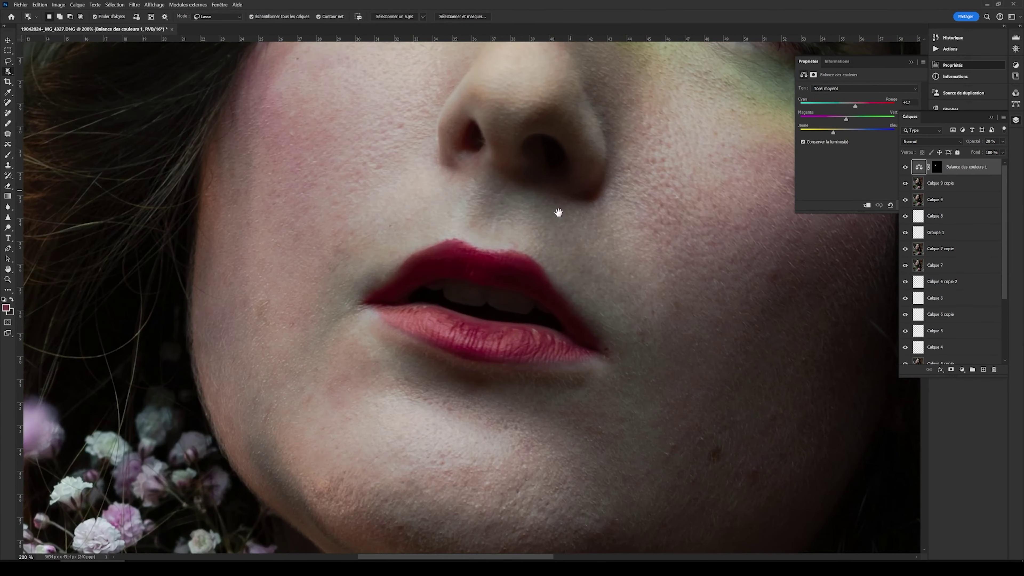
left_click(931, 141)
left_click(926, 259)
Step: Stamp all visible layers into a new merged layer and duplicate it
key("ctrl+minus")
key("ctrl+minus")
key("ctrl+minus")
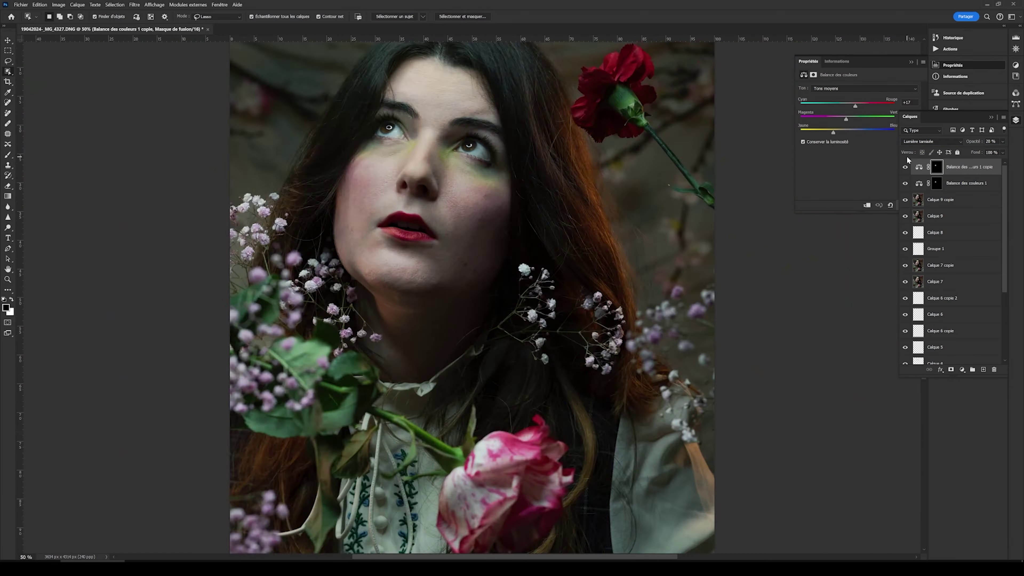
key("ctrl+plus")
key("ctrl+plus")
key("ctrl+shift+alt+e")
key("ctrl+j")
key("ctrl+minus")
Step: Hide every layer except the merged copy Calque 10 copie
left_click(931, 141)
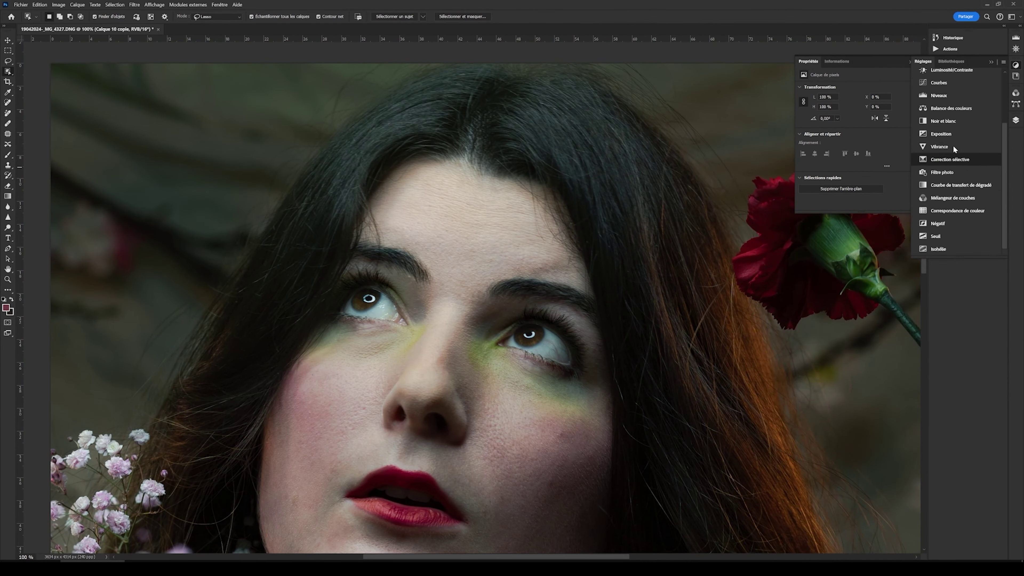
key("Escape")
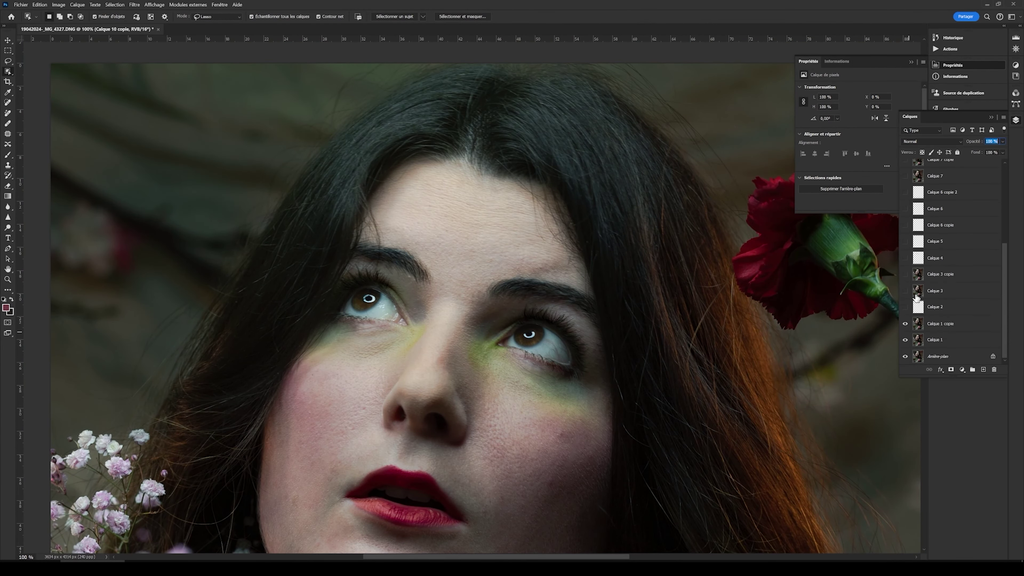
left_click(904, 166, "alt")
key("ctrl+minus")
key("ctrl+minus")
key("ctrl+minus")
key("ctrl+plus")
key("ctrl+plus")
key("ctrl+plus")
key("ctrl+plus")
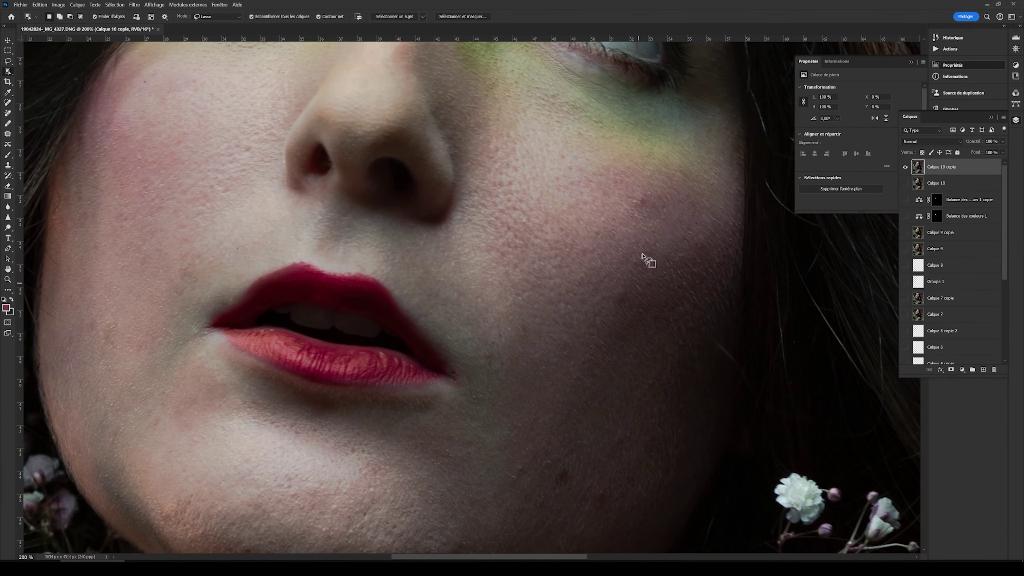
scroll(253, 366, "up", 5)
Step: Pick a brush preset, add the empty Calque 11 and choose green as the paint colour
key("b")
left_click(49, 16)
scroll(86, 213, "down", 3)
double_click(87, 213)
key("ctrl+shift+alt+n")
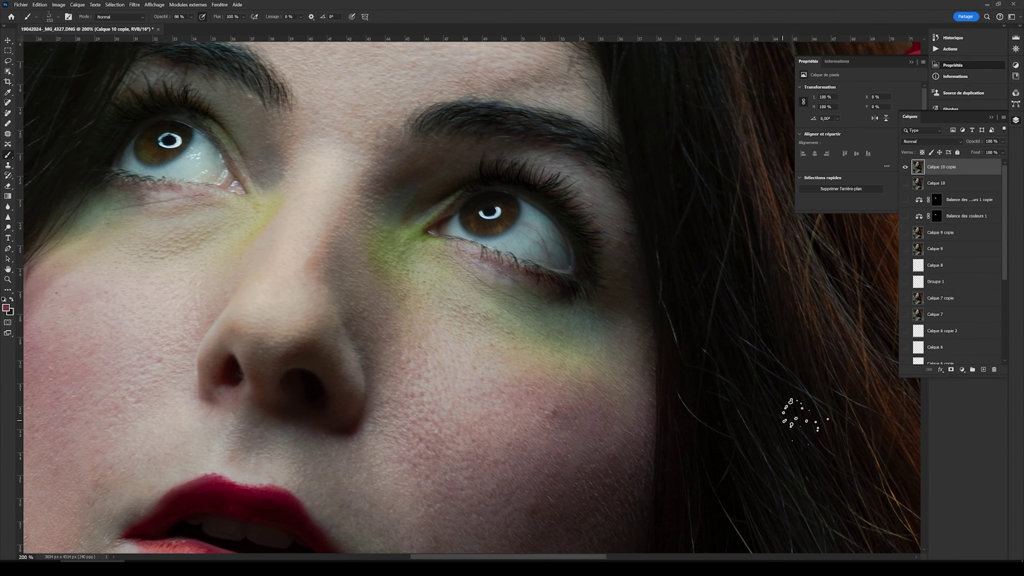
right_click(432, 278, "ctrl+alt")
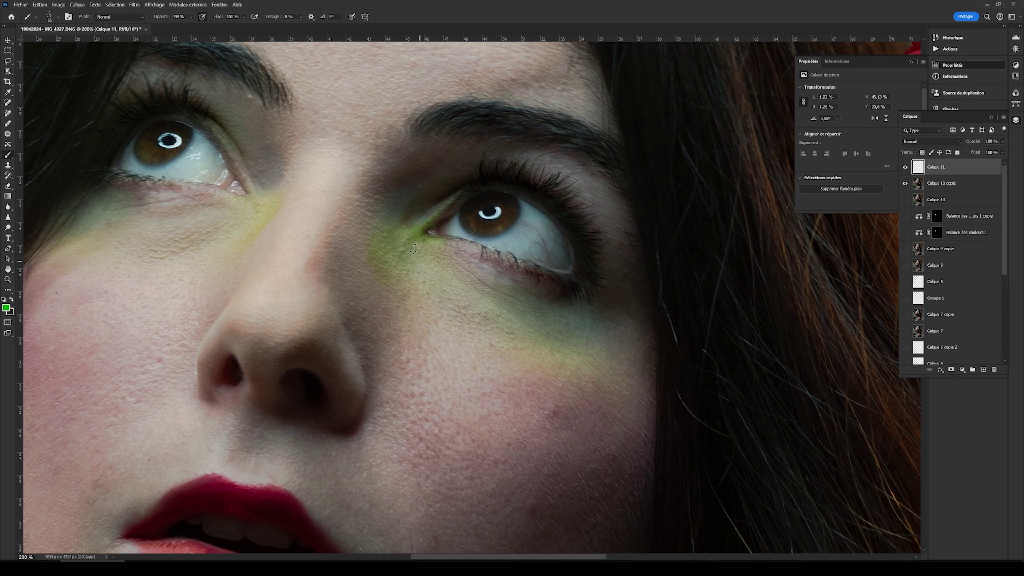
Step: Paint green and blue eyeshadow beside the right eye on Calque 11
left_click_drag(377, 266, 455, 197)
right_click(576, 327, "ctrl+alt")
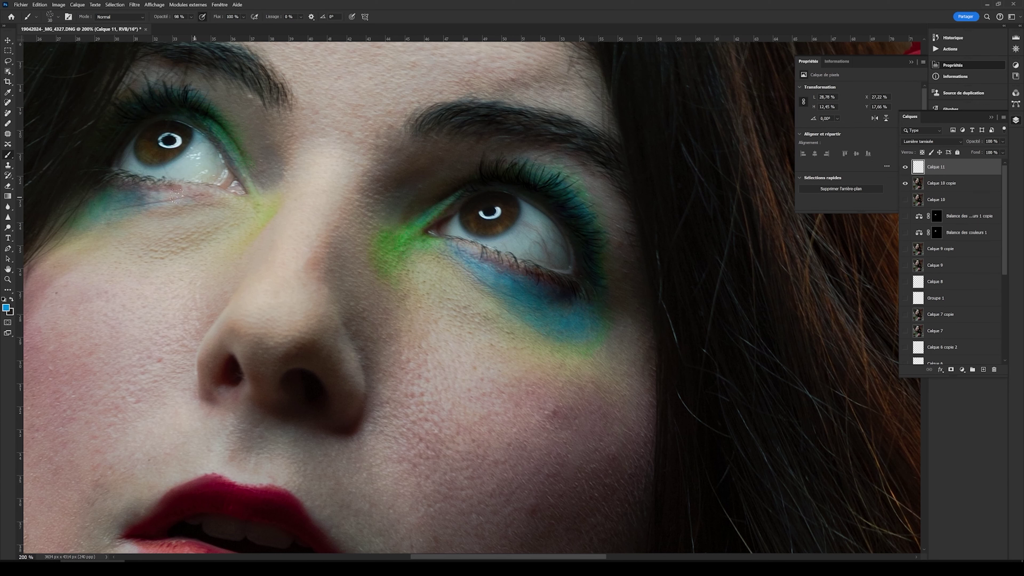
key("ctrl+minus")
key("ctrl+minus")
key("ctrl+minus")
key("ctrl+plus")
key("ctrl+plus")
key("ctrl+plus")
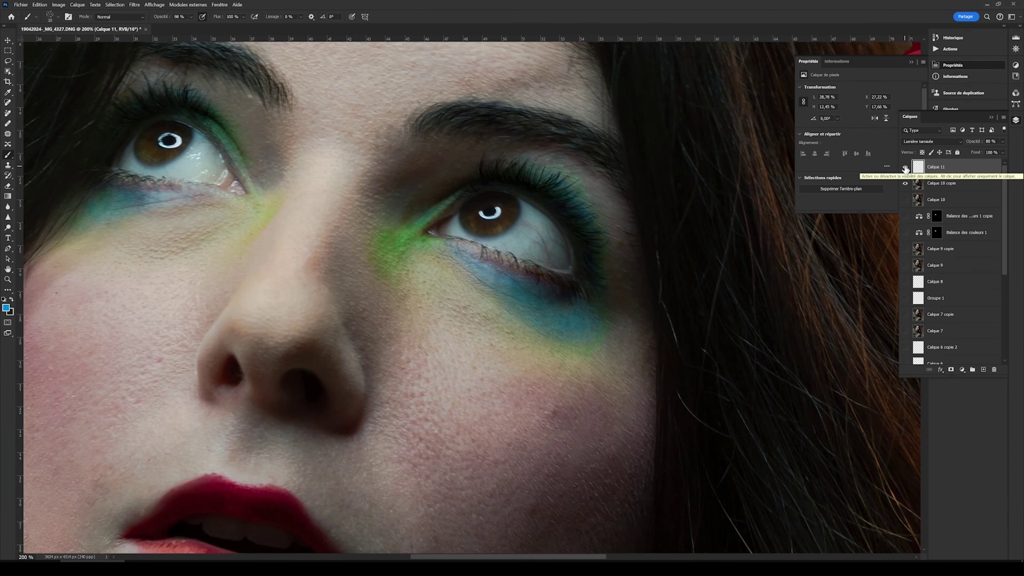
key("ctrl+minus")
Step: Paint pink blush on the right cheek on a new layer
key("ctrl+shift+alt+n")
key("i")
left_click(5, 309)
left_click(526, 371)
key("Return")
key("b")
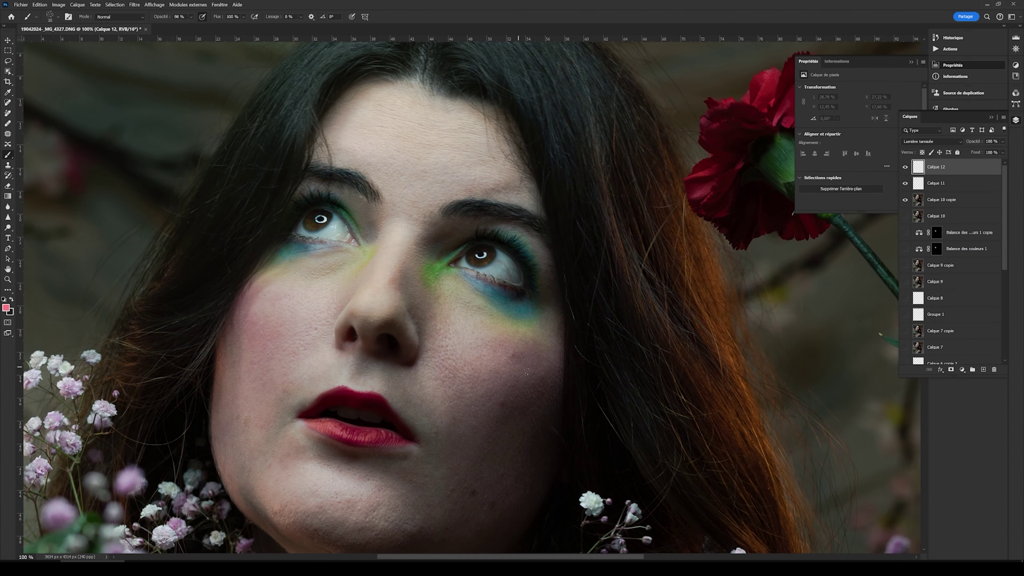
left_click(50, 17)
left_click_drag(523, 355, 501, 349)
Step: Soften both the blush and eyeshadow layers with Gaussian Blur
key("ctrl+minus")
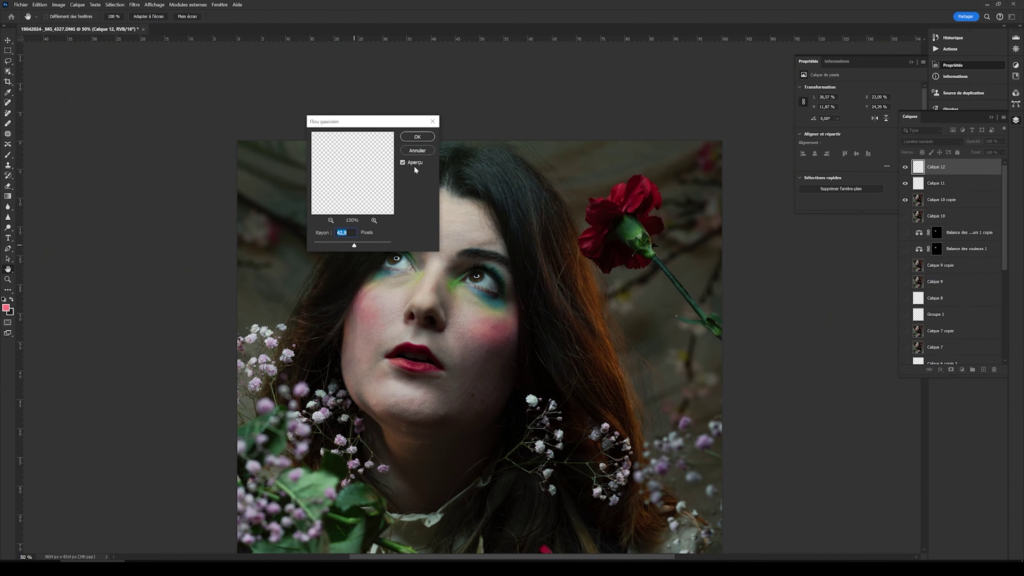
key("alt+bracketleft")
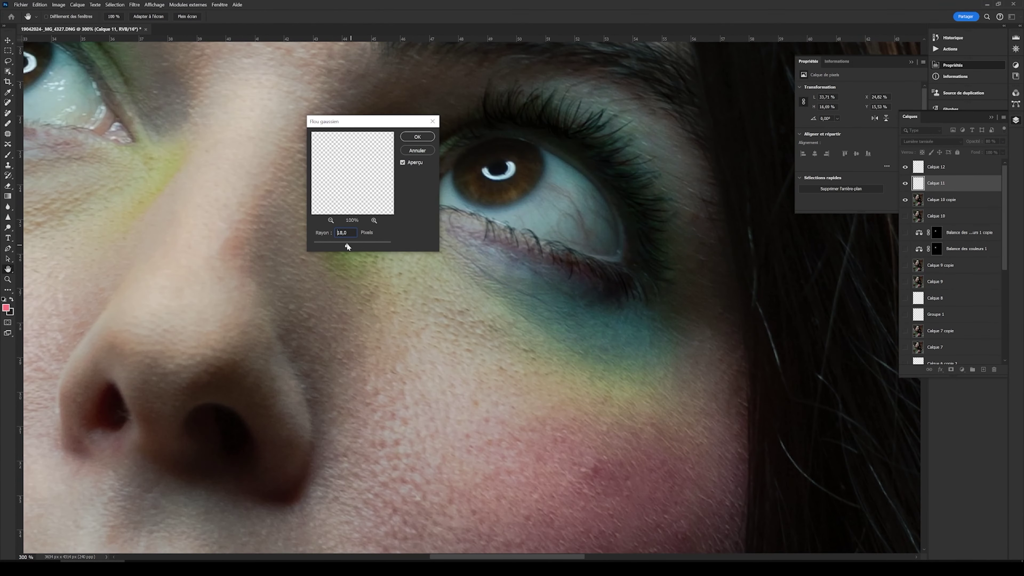
key("ctrl+minus")
left_click(946, 166)
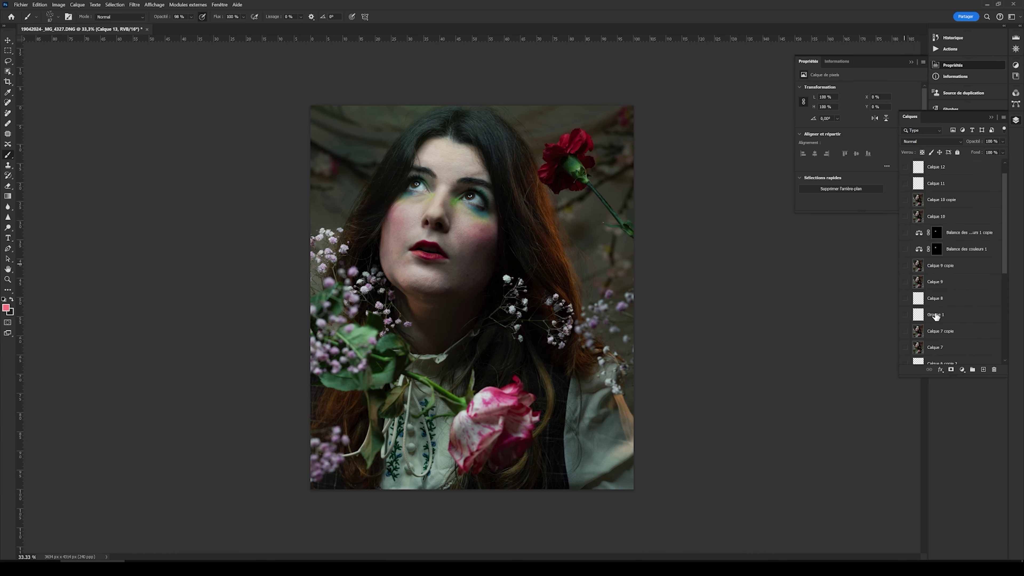
Step: Stamp the visible layers into a merged copy and apply a recent Nik Color Efex preset to it
key("ctrl+alt+shift+e")
left_click(904, 166, "alt")
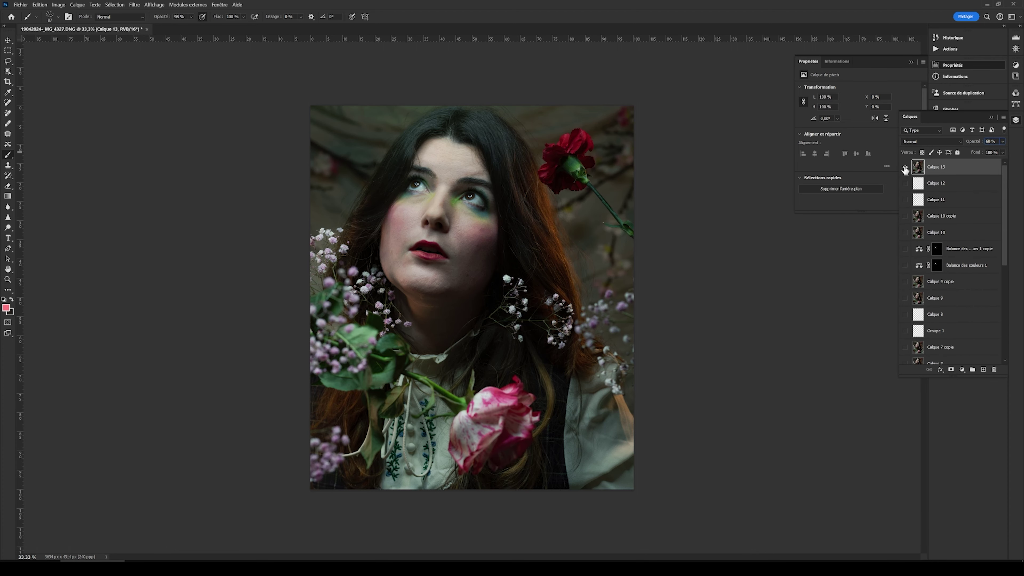
type("60")
left_click(134, 4)
left_click(247, 189)
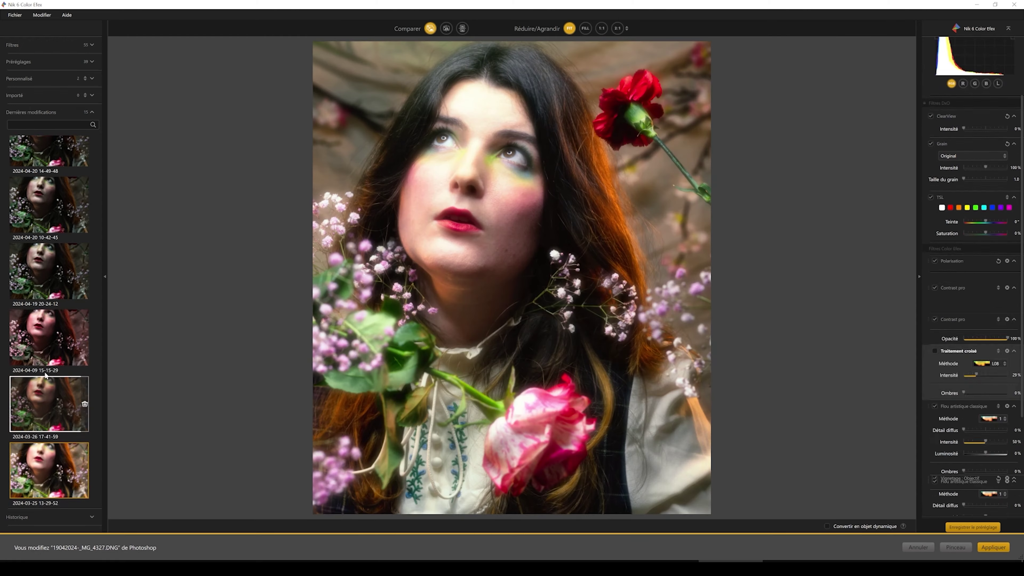
left_click(45, 379)
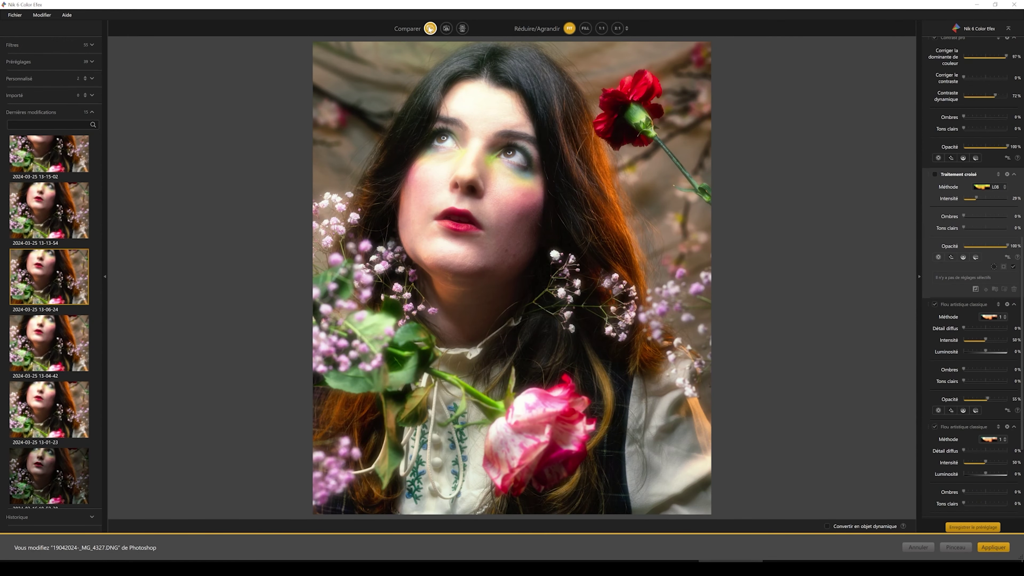
left_click(993, 546)
left_click(923, 139)
Step: Duplicate the Color Efex layer at 50% opacity, then stamp visible into a merged copy and duplicate it
key("Escape")
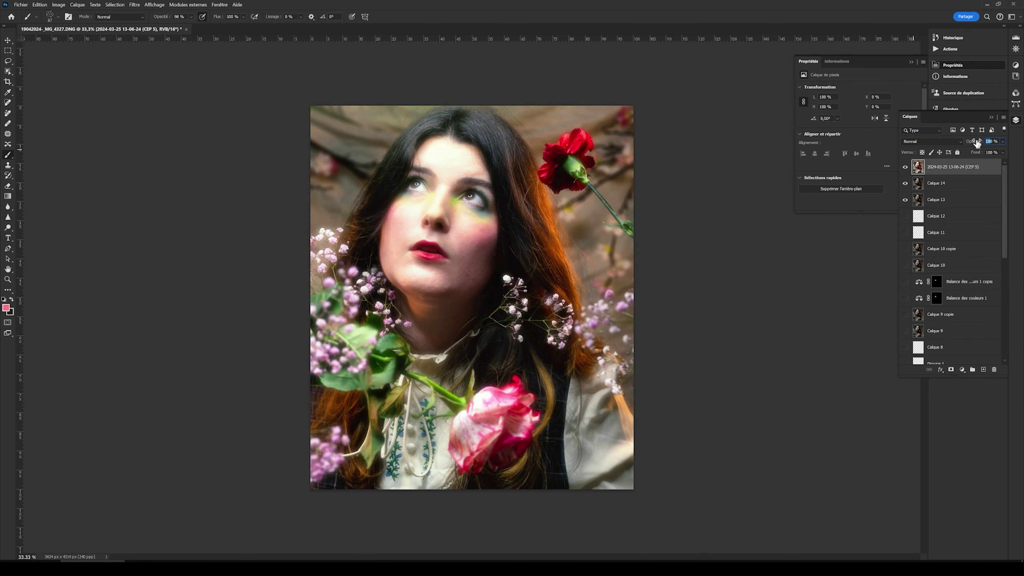
key("ctrl+j")
key("ctrl+plus")
left_click(931, 141)
key("Escape")
key("ctrl+shift+alt+e")
key("ctrl+j")
key("ctrl+minus")
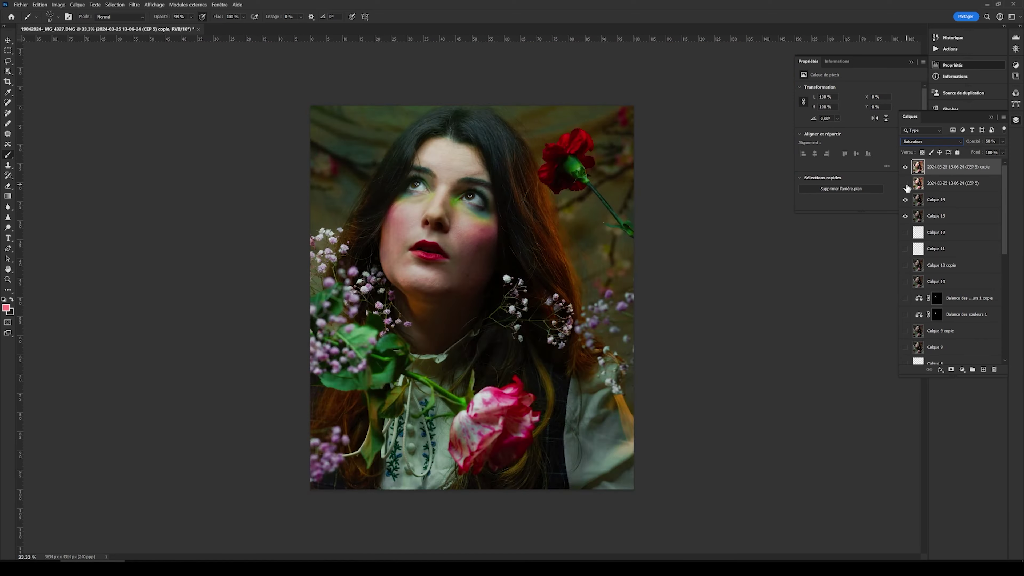
Step: Apply a High Pass filter to the copy and blend it as Lumière linéaire
key("m")
left_click(134, 5)
mouse_move(142, 180)
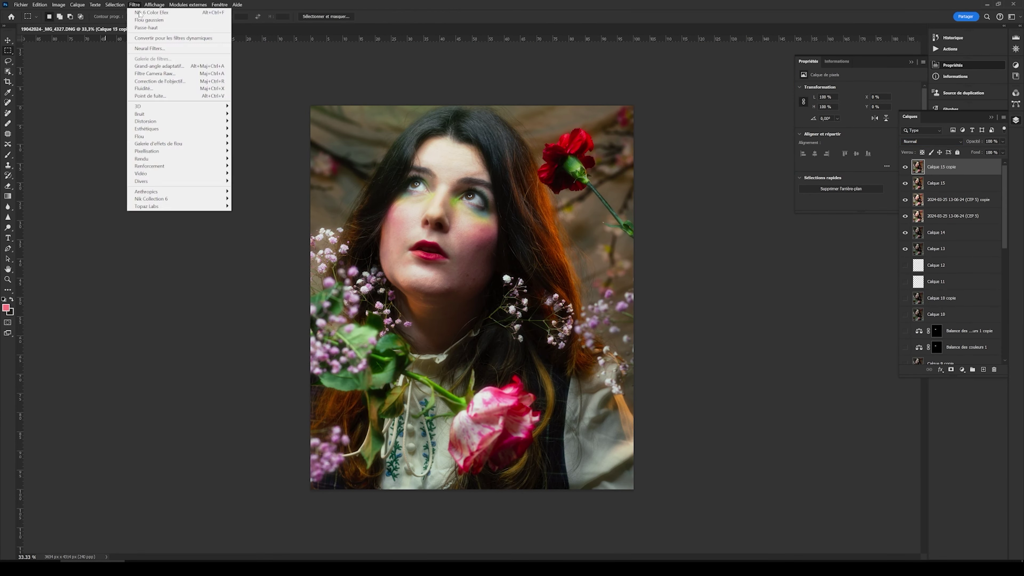
left_click(258, 183)
left_click(930, 141)
left_click(930, 291)
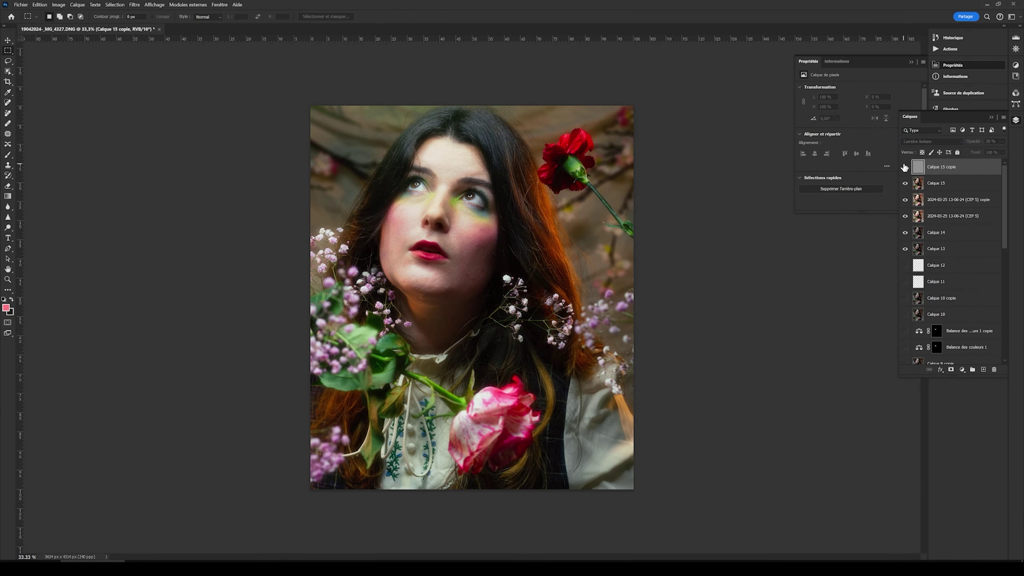
Step: Add an inverted mask to the sharpening layer and ready a white brush to paint details back
key("ctrl+plus")
key("ctrl+plus")
key("b")
key("ctrl+i")
key("x")
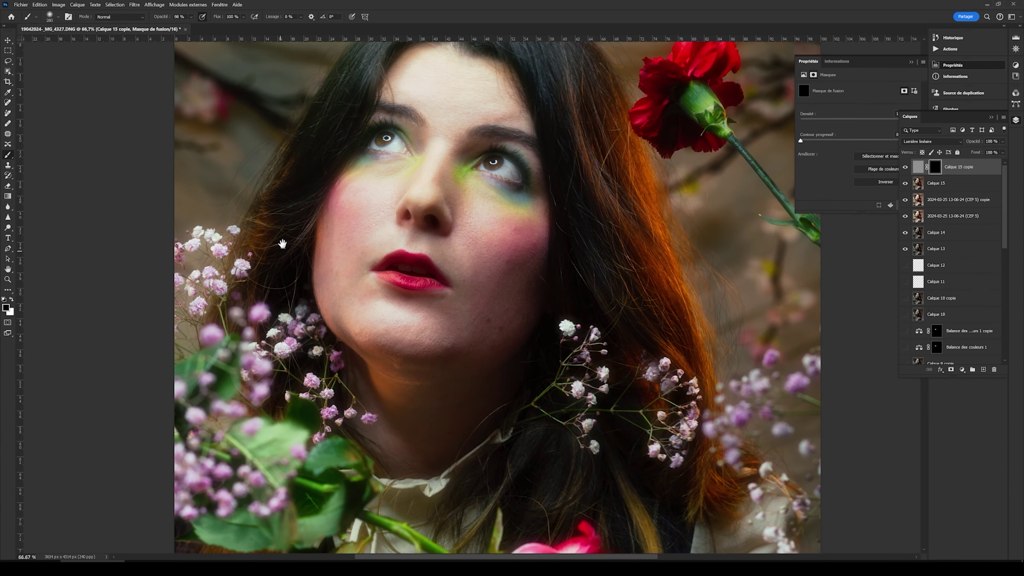
scroll(249, 331, "down", 5)
scroll(250, 331, "down", 4)
scroll(540, 230, "right", 3)
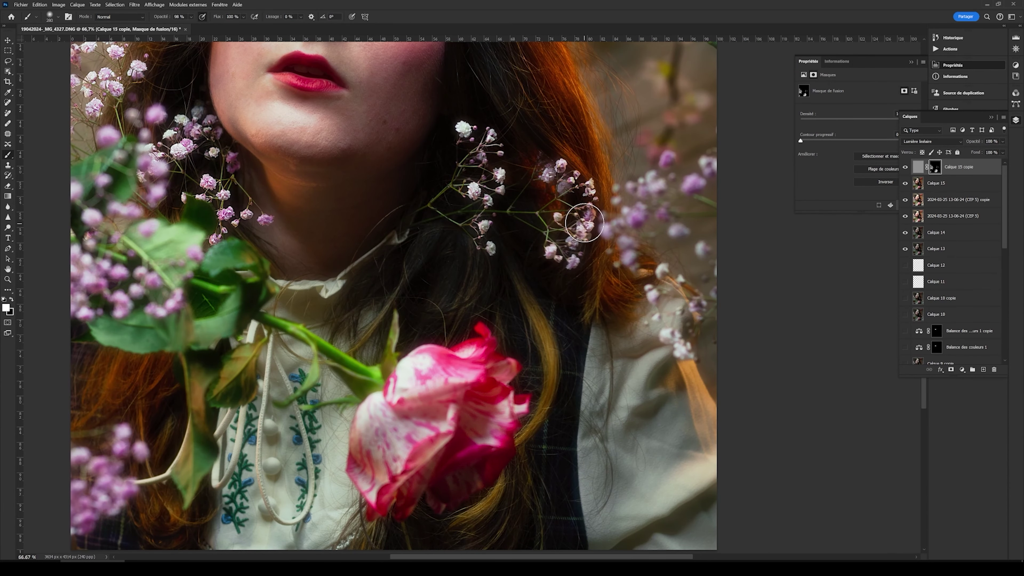
scroll(584, 222, "up", 5)
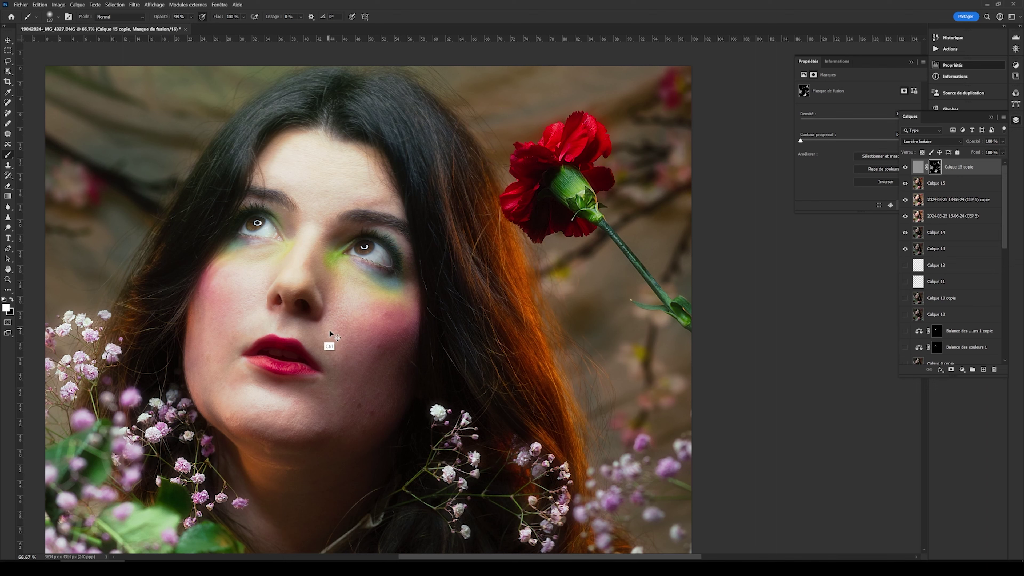
scroll(277, 213, "down", 2)
scroll(277, 213, "down", 2)
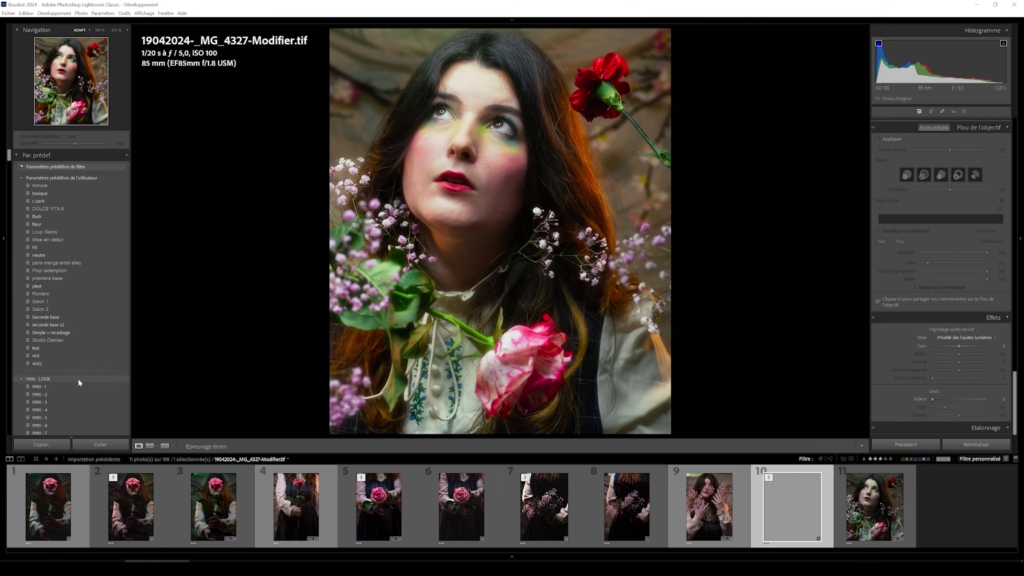
Step: Save a new develop preset named 'base vint' from the original DNG
key("Right")
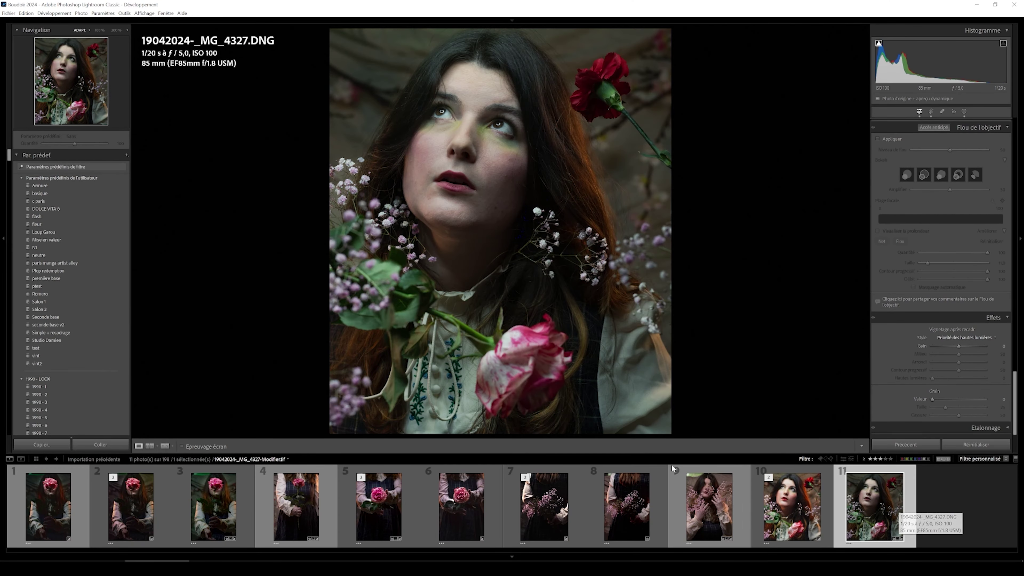
key("ctrl+shift+n")
type("base vint")
left_click(708, 368)
Step: Compare the DNG with the retouched TIF in Reference view, then return to single view
key("shift+r")
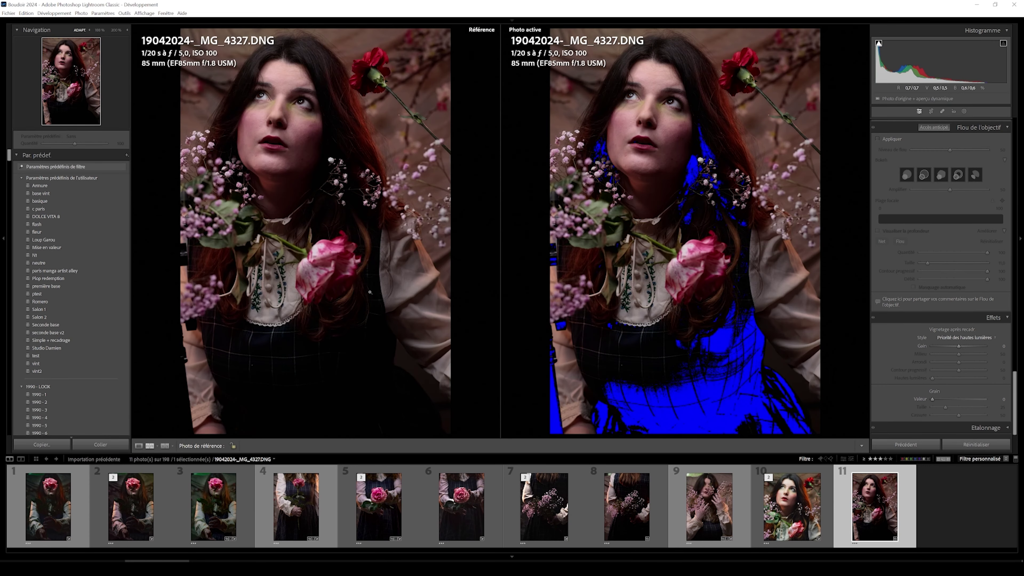
key("Left")
key("shift+Tab")
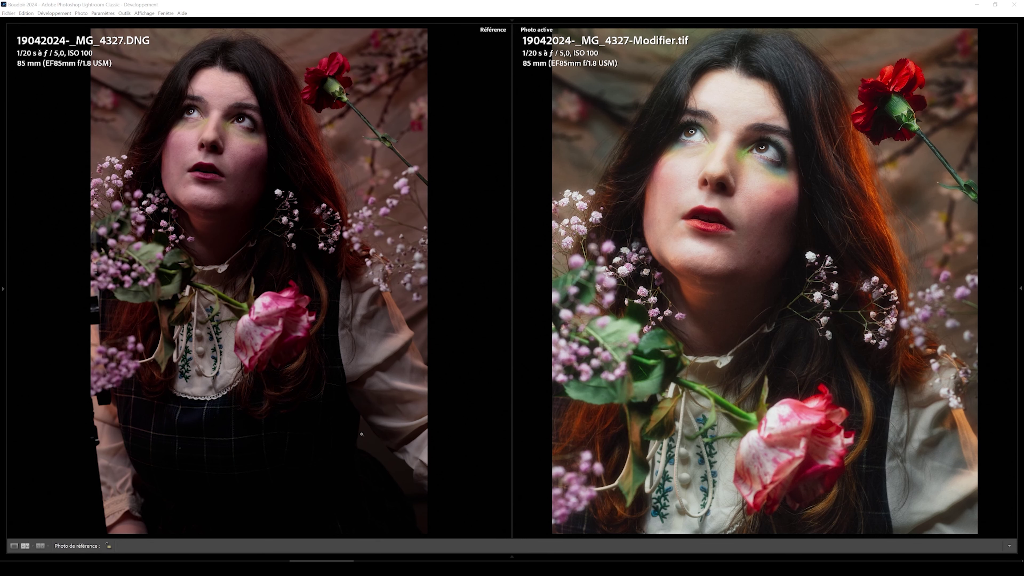
key("d")
key("shift+Tab")
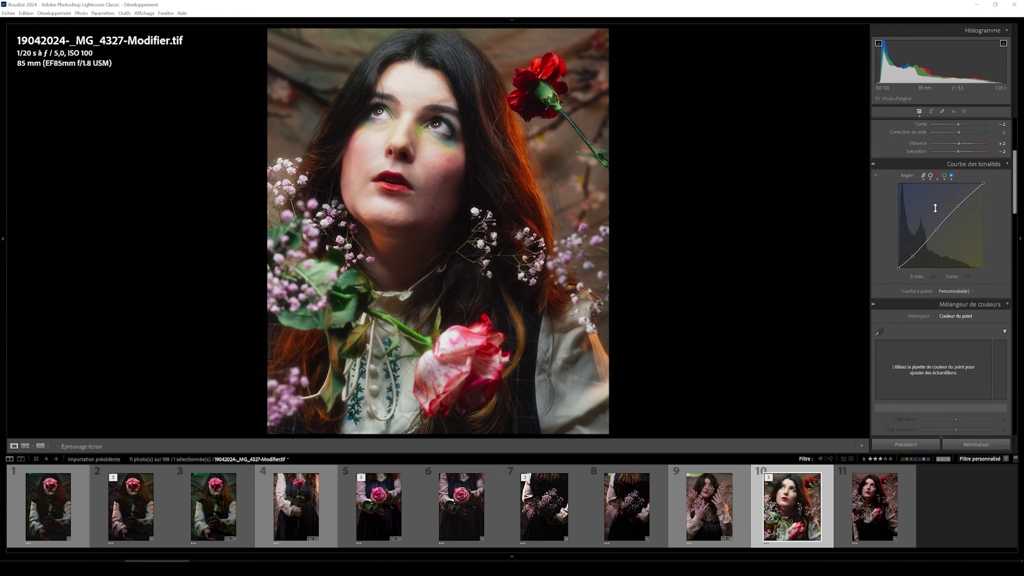
Step: Apply the 1990 - 3 preset to the TIF with its Amount reduced to 89
left_click(977, 136)
left_click(977, 137)
left_click(3, 238)
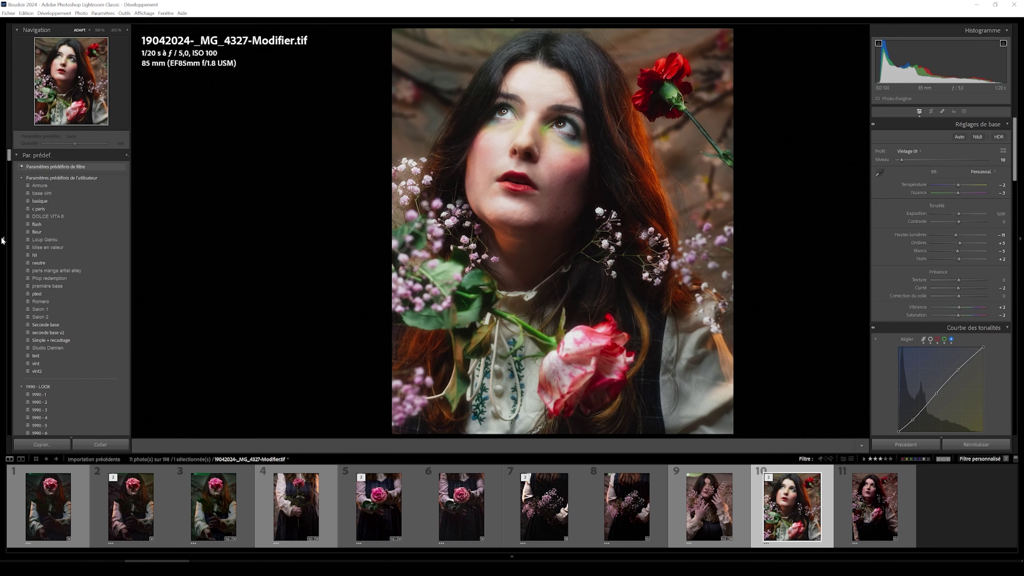
left_click(57, 409)
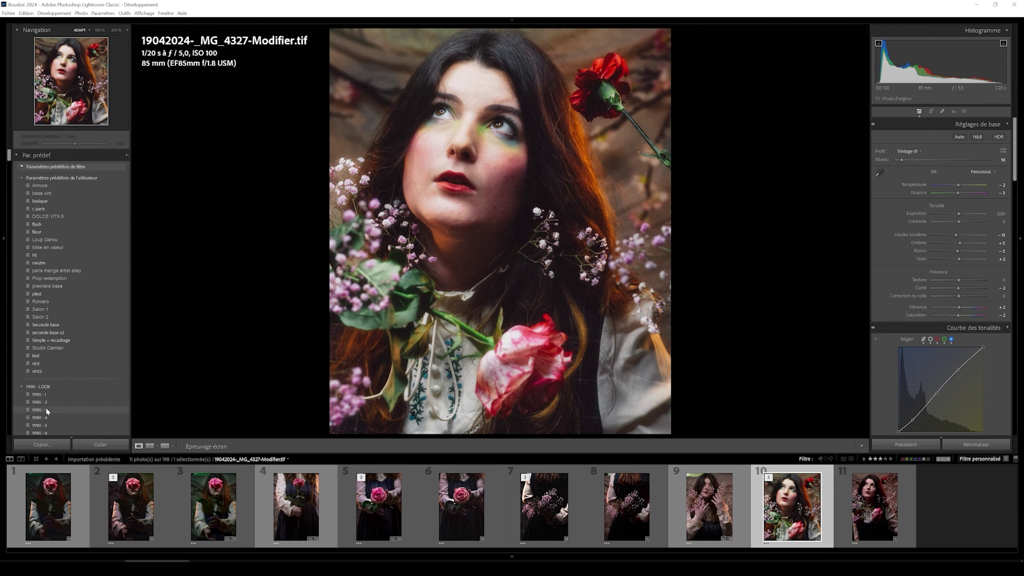
left_click_drag(56, 141, 52, 143)
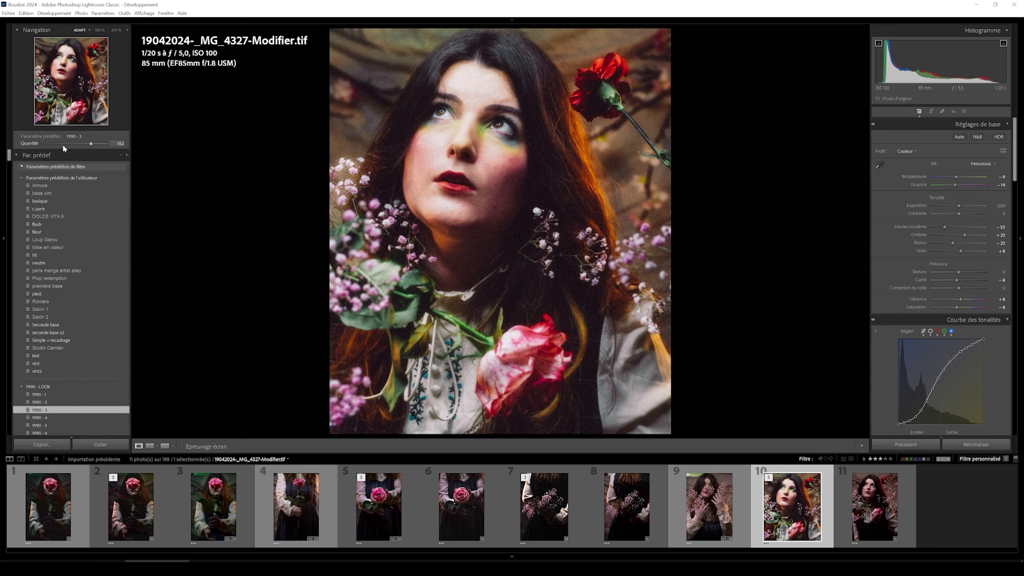
Step: Add film grain (Valeur 30, Taille 39, Cassure 44) and check it at 100% zoom
scroll(969, 258, "down", 2)
scroll(970, 258, "down", 10)
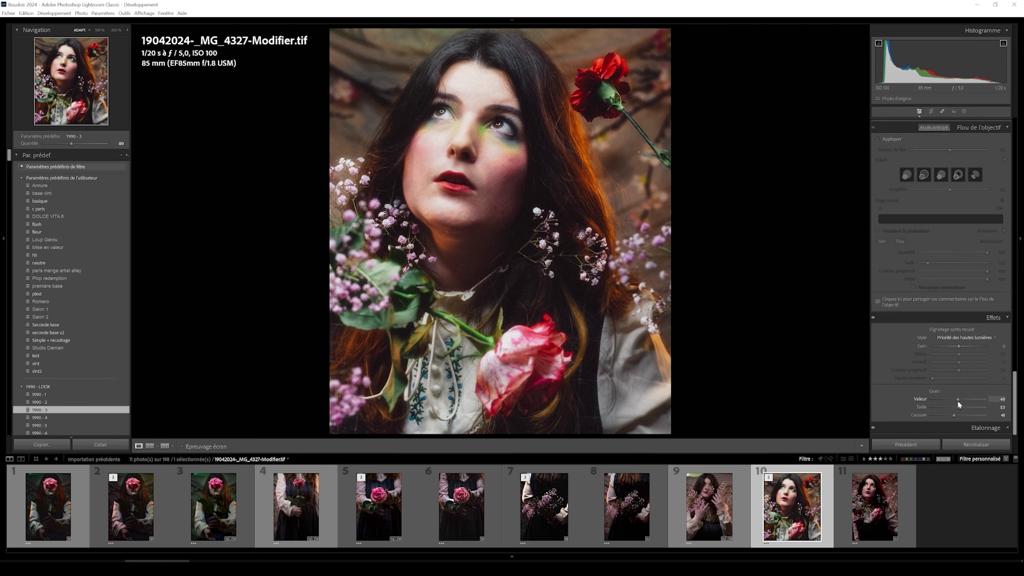
left_click_drag(958, 399, 972, 399)
left_click_drag(960, 407, 946, 407)
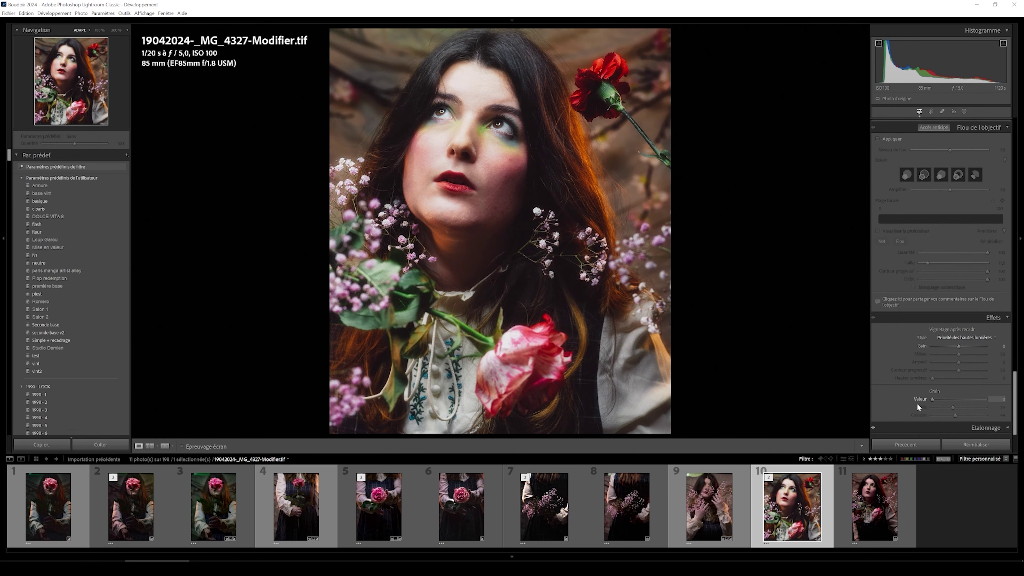
left_click(477, 131)
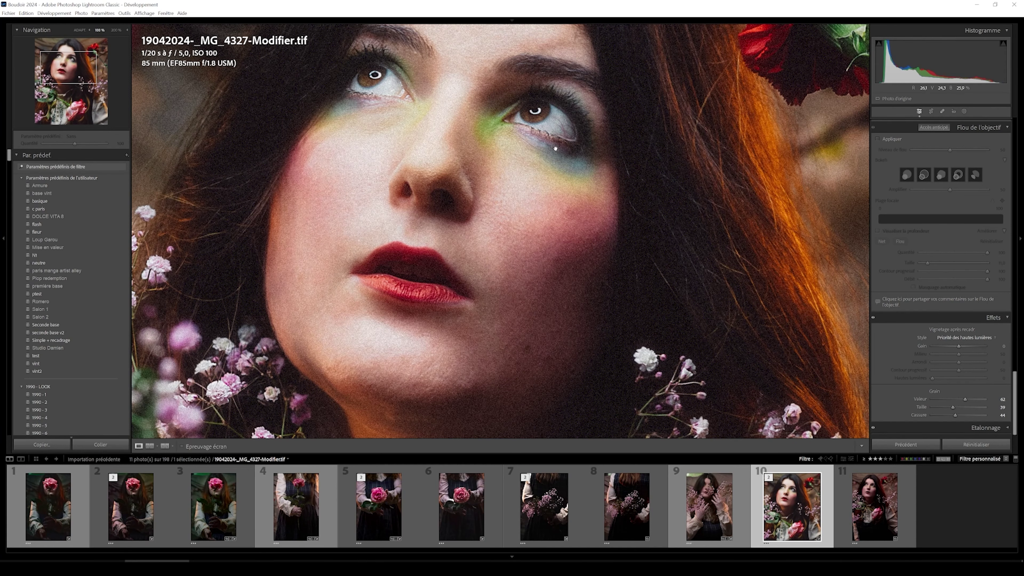
left_click(477, 132)
Step: Darken the shadows with the region and point Tone Curve
scroll(920, 315, "up", 4)
scroll(920, 316, "up", 6)
left_click(923, 331)
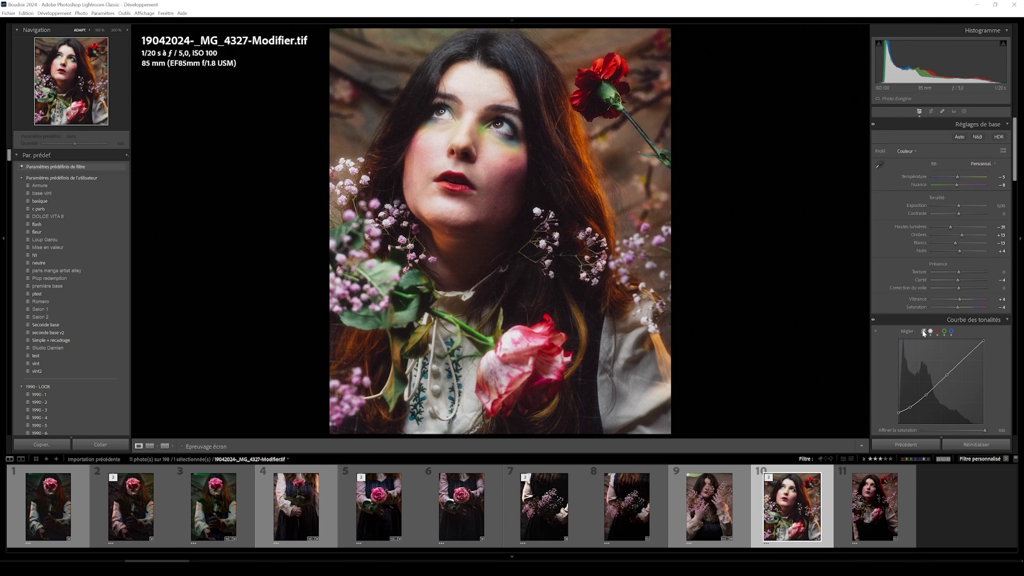
left_click_drag(920, 399, 914, 422)
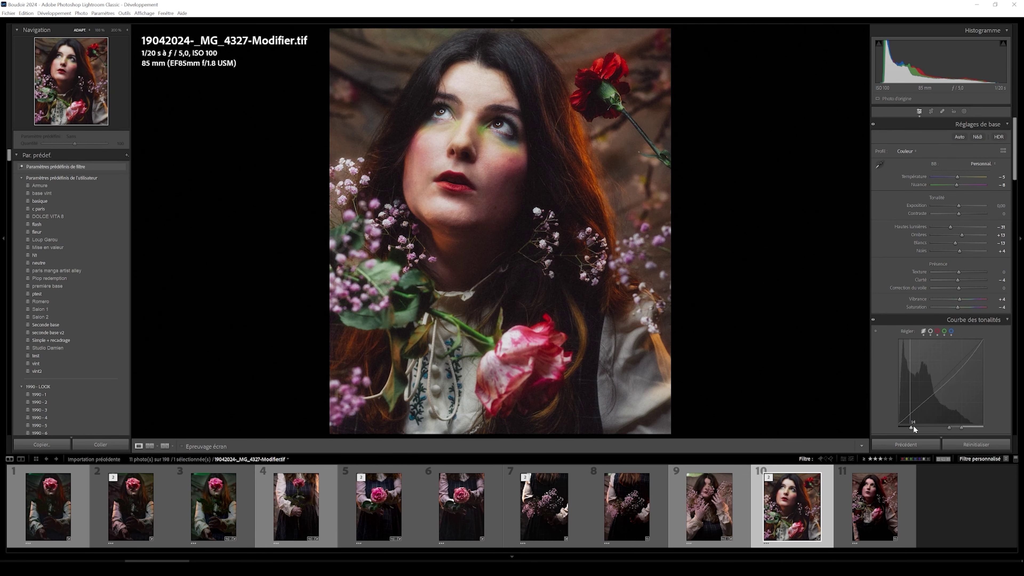
left_click(930, 331)
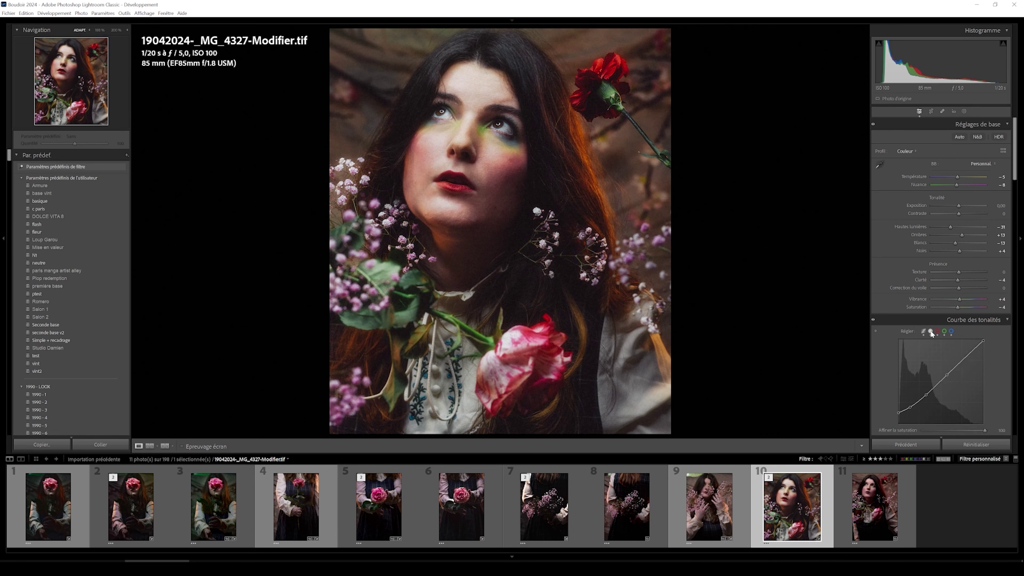
left_click_drag(954, 368, 954, 371)
left_click_drag(910, 407, 899, 420)
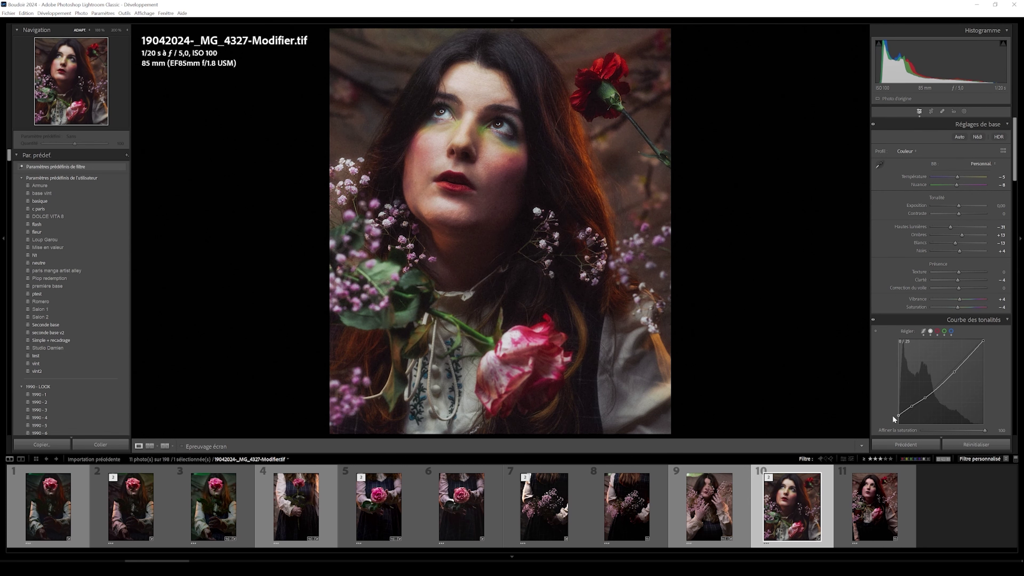
left_click(964, 114)
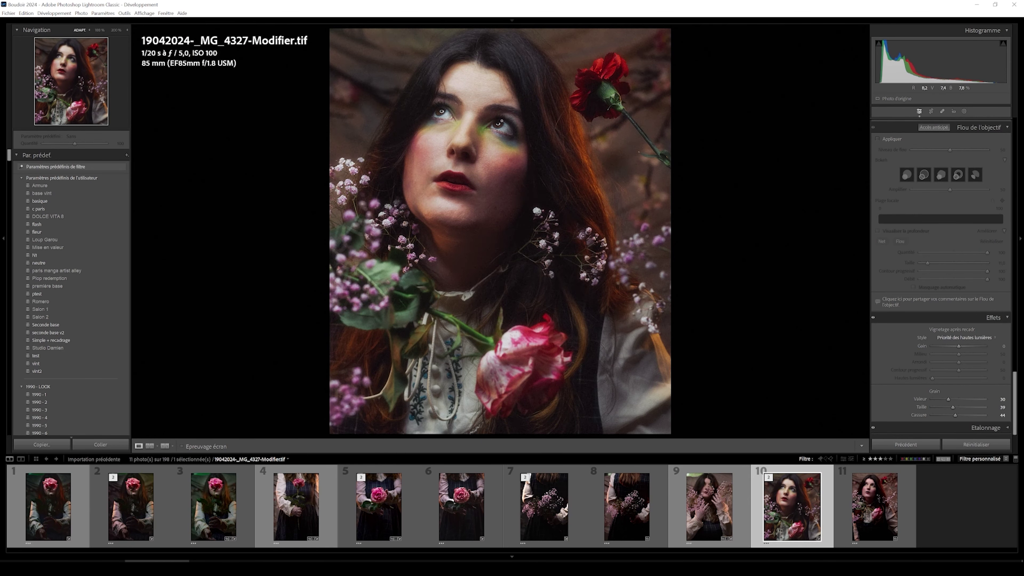
Step: Browse the preset list, apply LIGHT ACADEMIA 7 and lower its Amount to 37
scroll(72, 377, "down", 10)
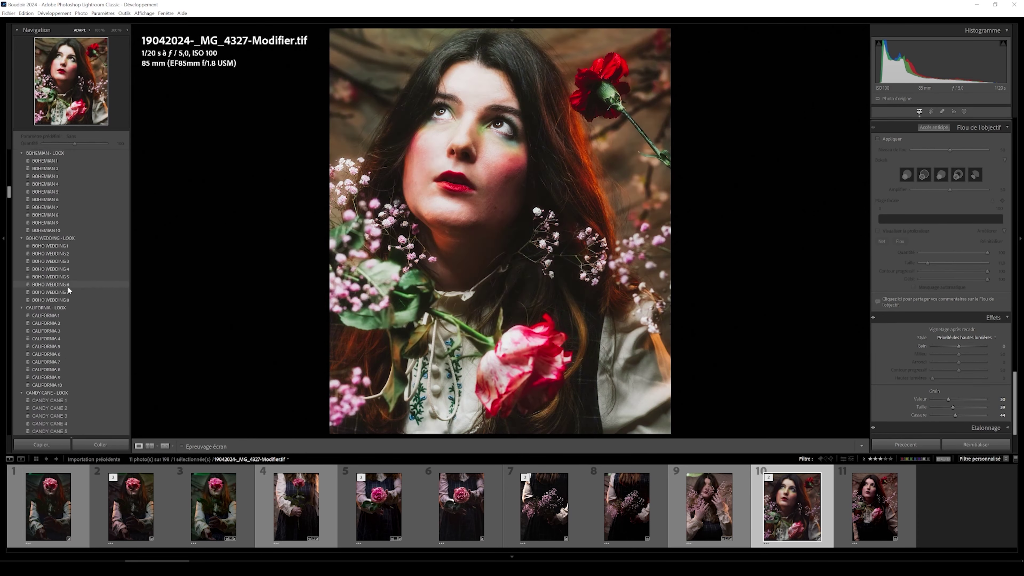
scroll(61, 291, "down", 5)
scroll(93, 255, "down", 5)
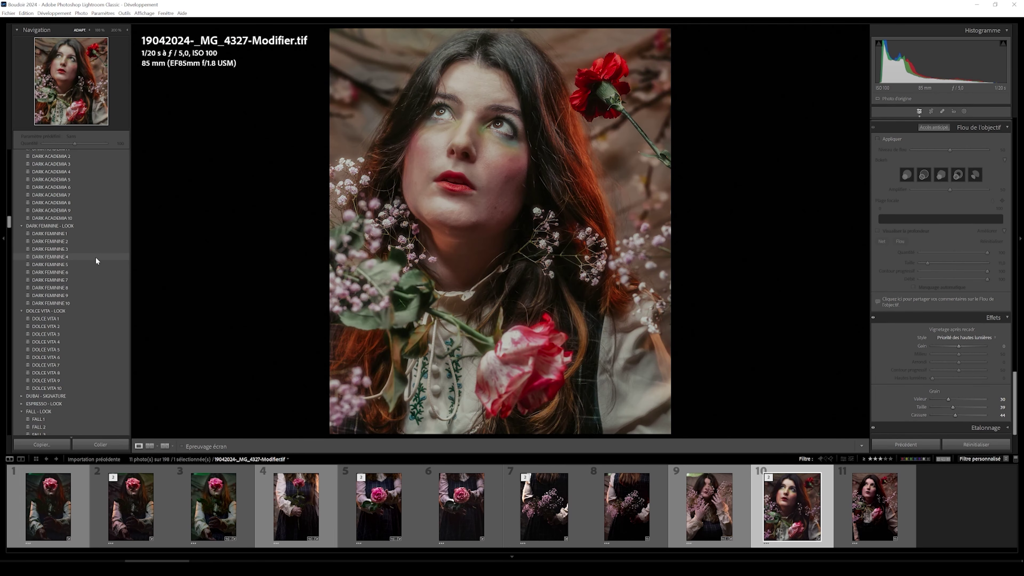
scroll(81, 265, "up", 4)
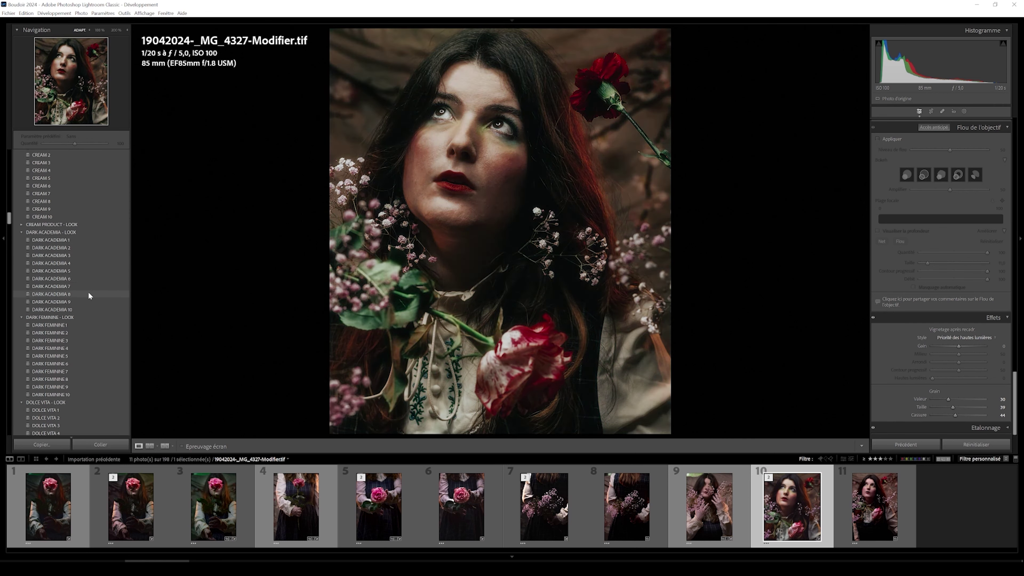
scroll(94, 299, "down", 10)
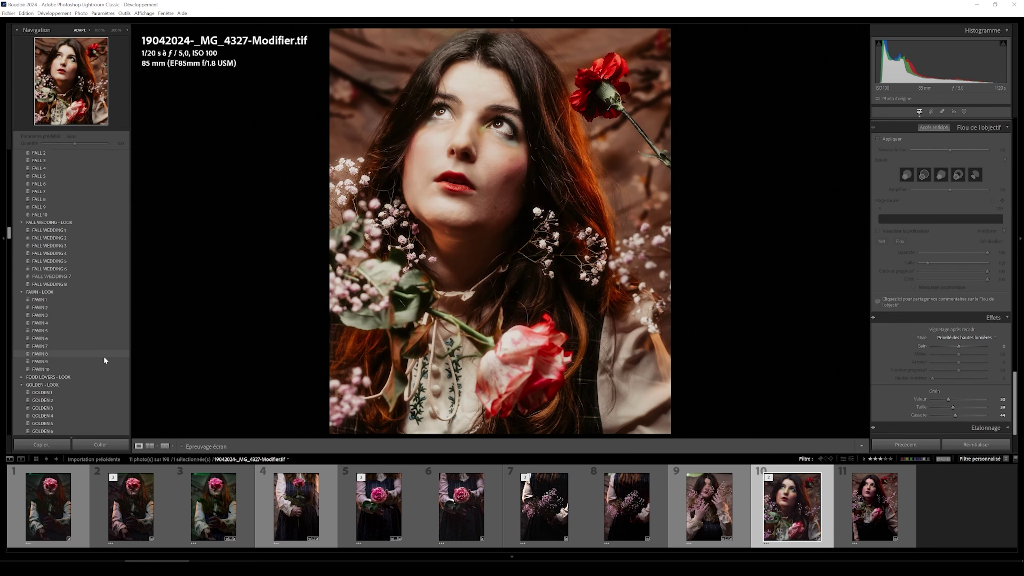
scroll(103, 351, "down", 5)
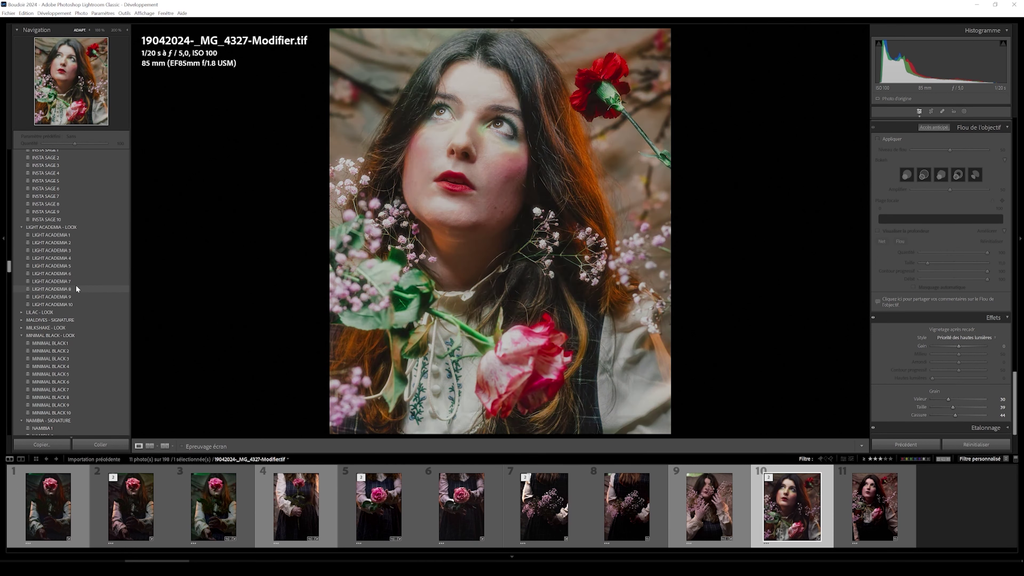
left_click(83, 281)
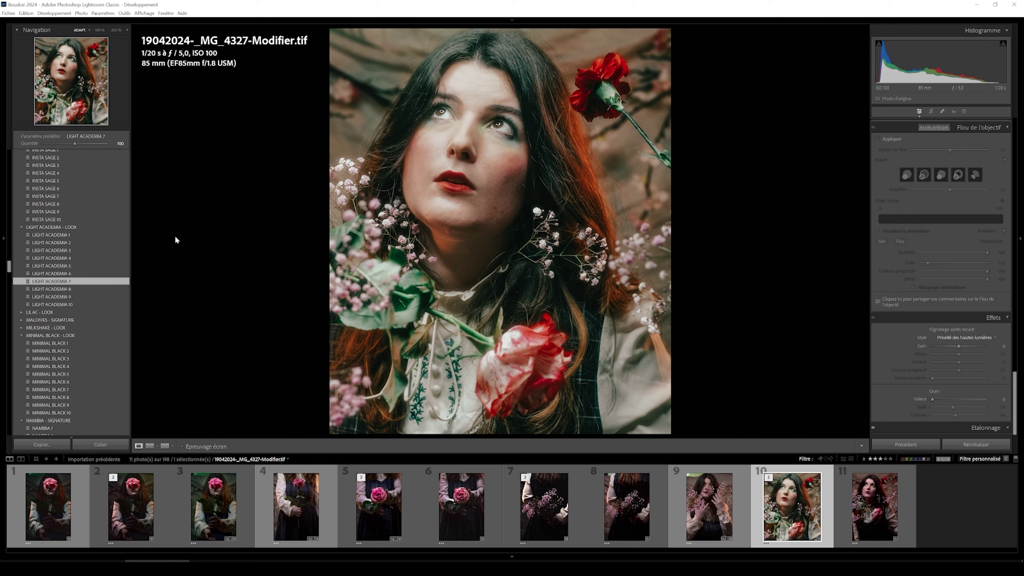
left_click_drag(75, 143, 54, 143)
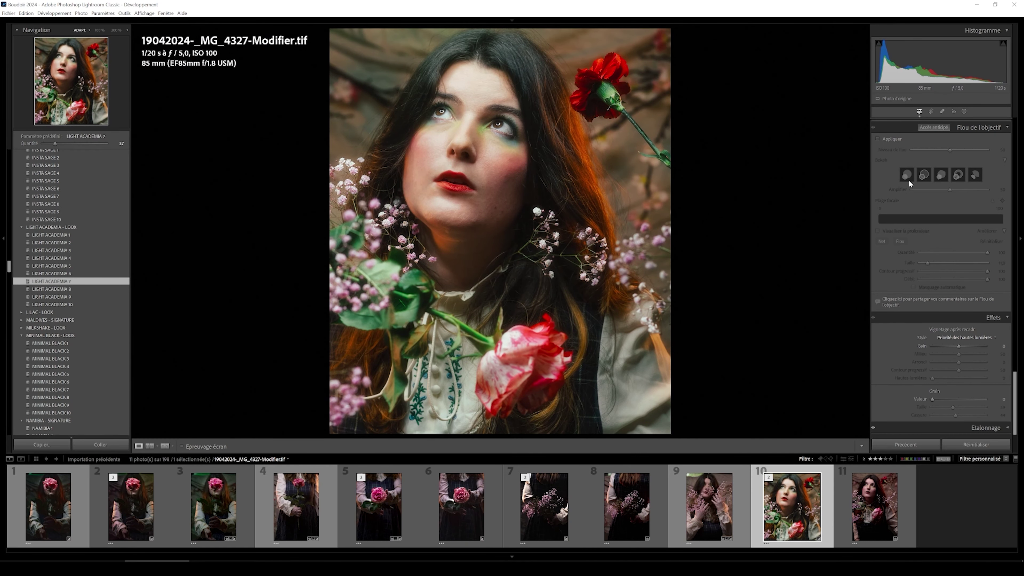